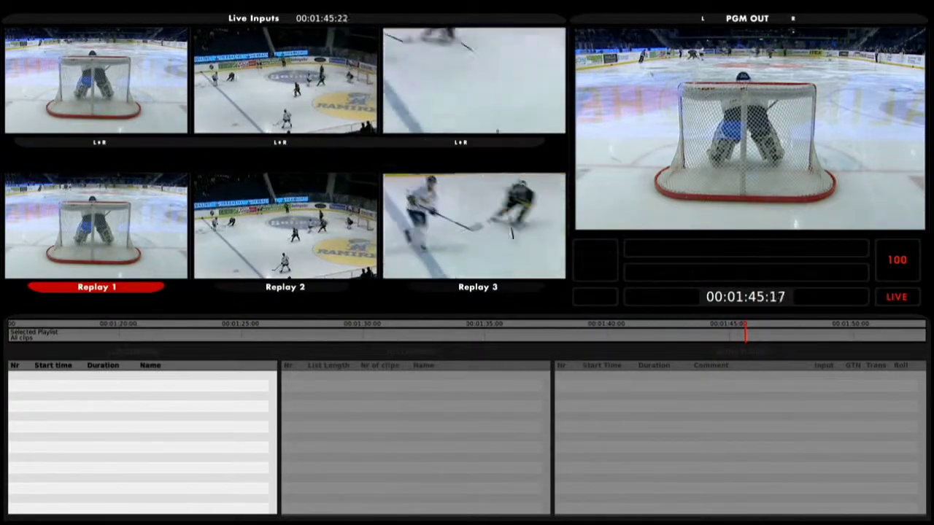
Rewind the recorded footage to 00:01:44:15, put Replay 3 on the program output and mark the clip's in point there.
scroll(467, 332, up, 10)
key(End)
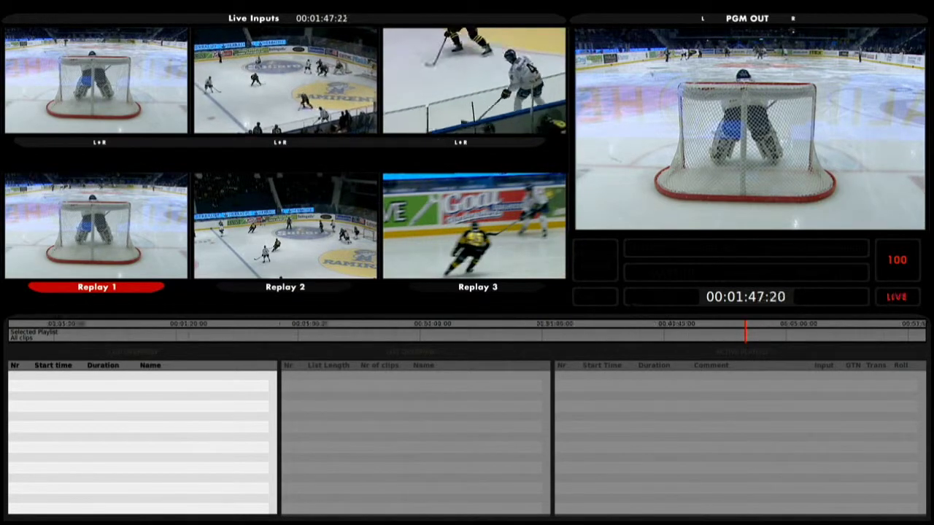
scroll(466, 332, up, 5)
scroll(466, 332, up, 10)
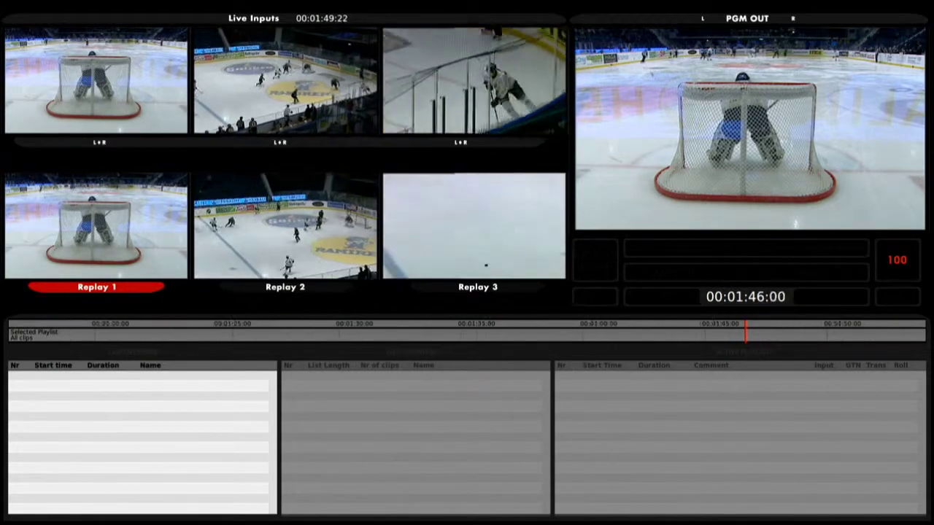
scroll(467, 332, up, 5)
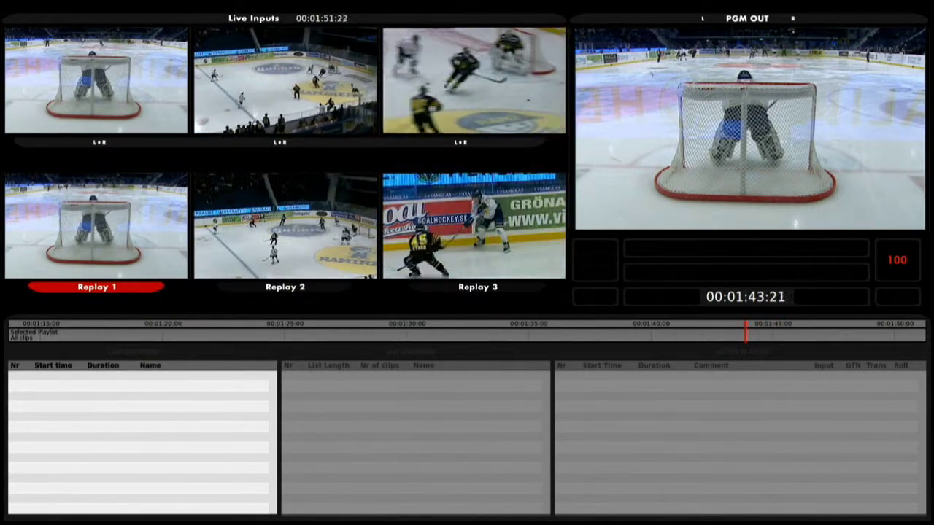
scroll(467, 332, down, 3)
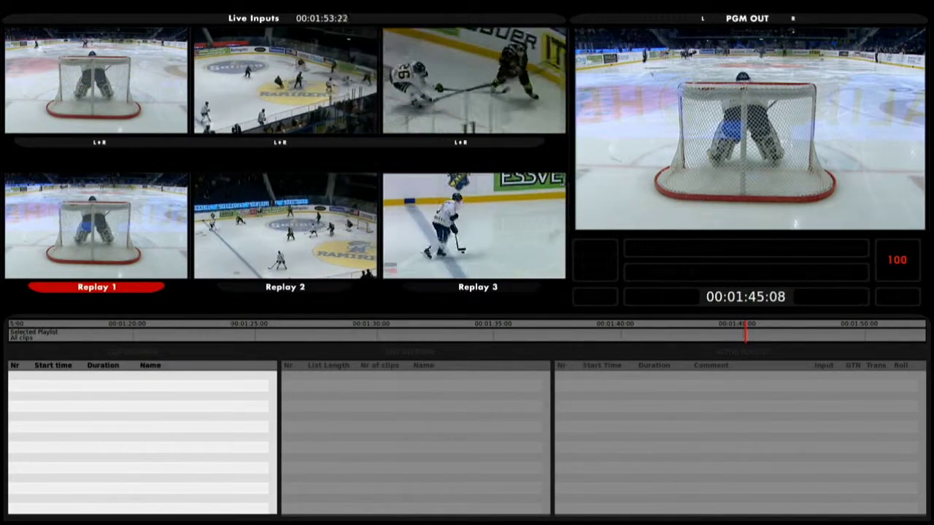
scroll(467, 332, up, 5)
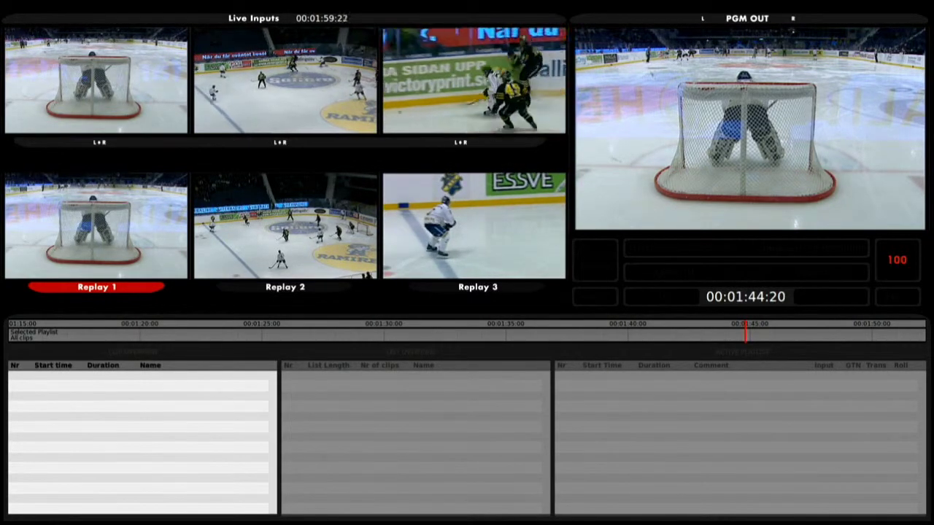
key(3)
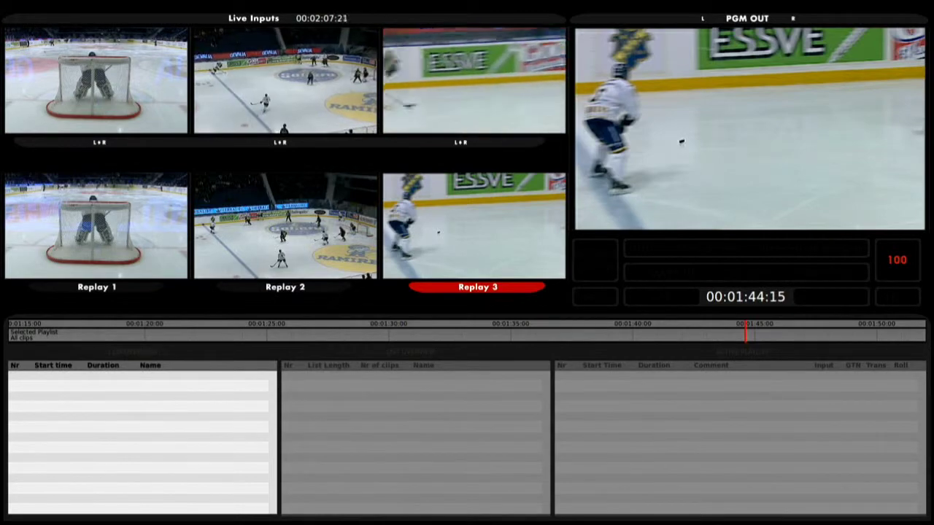
key(i)
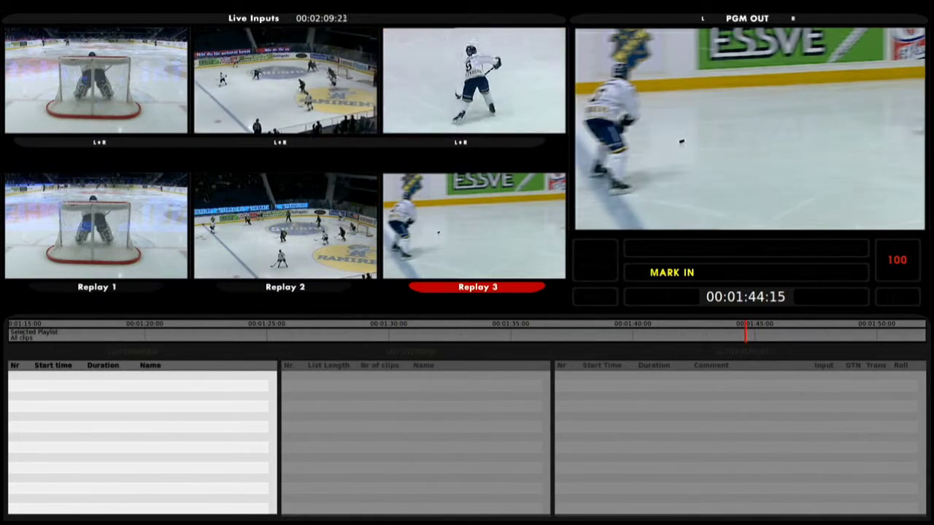
Play past the end of the pass, jog back to 00:01:47:19 and mark the clip's out point.
key(space)
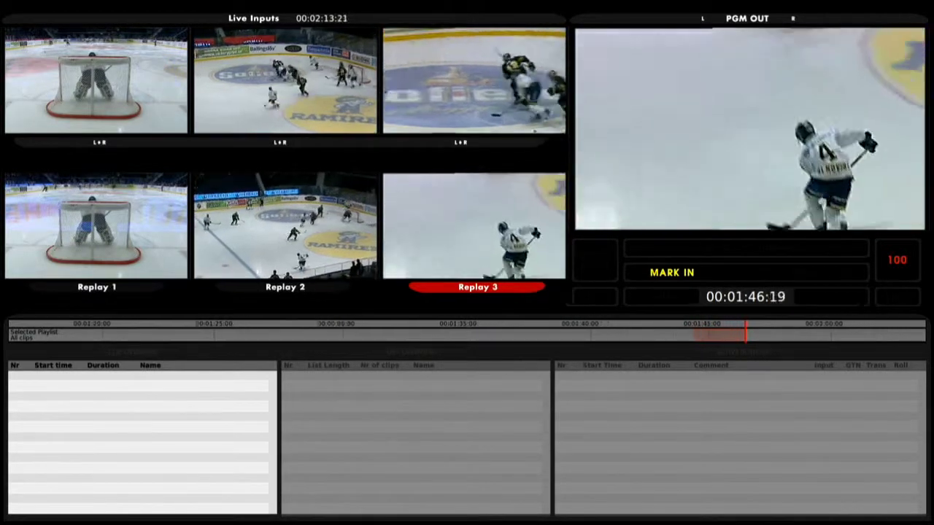
key(space)
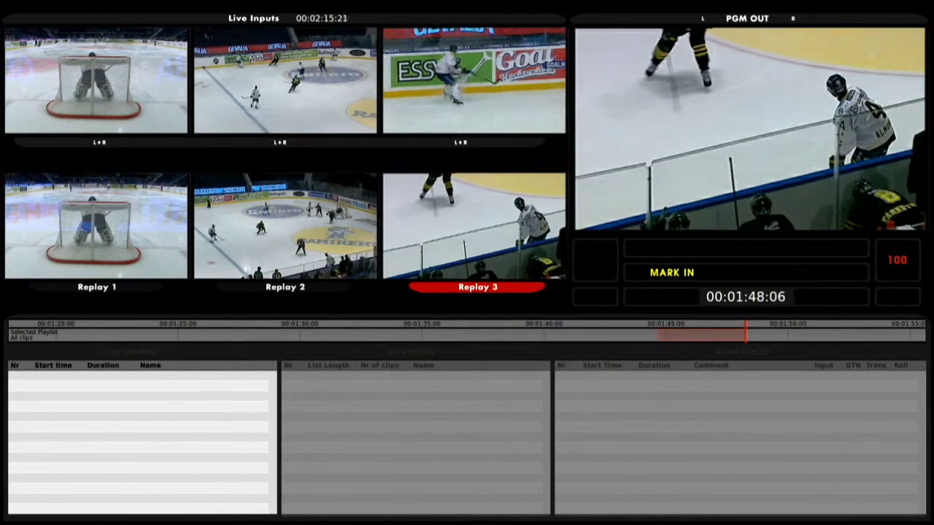
key(Left)
key(Left)
key(Left)
key(Left)
key(Left)
key(Left)
key(Left)
key(Left)
key(Left)
key(Left)
key(Left)
key(Left)
key(Left)
key(Right)
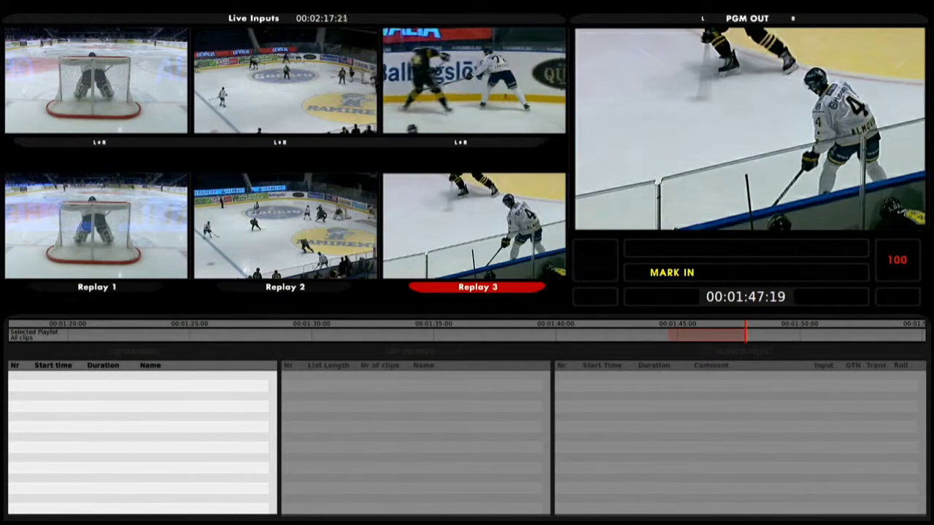
key(o)
Save the marked range as a clip named "pass nr 1" and return the replay channels to live.
key(l)
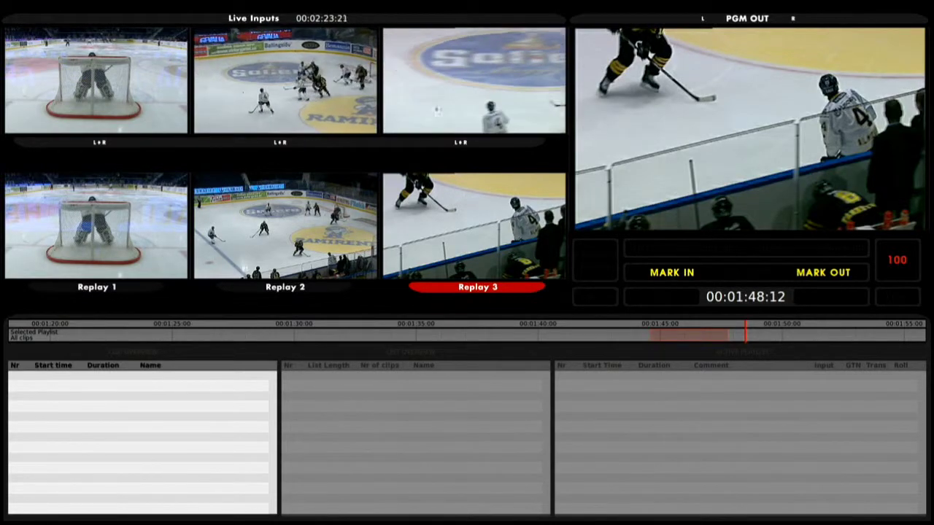
key(Return)
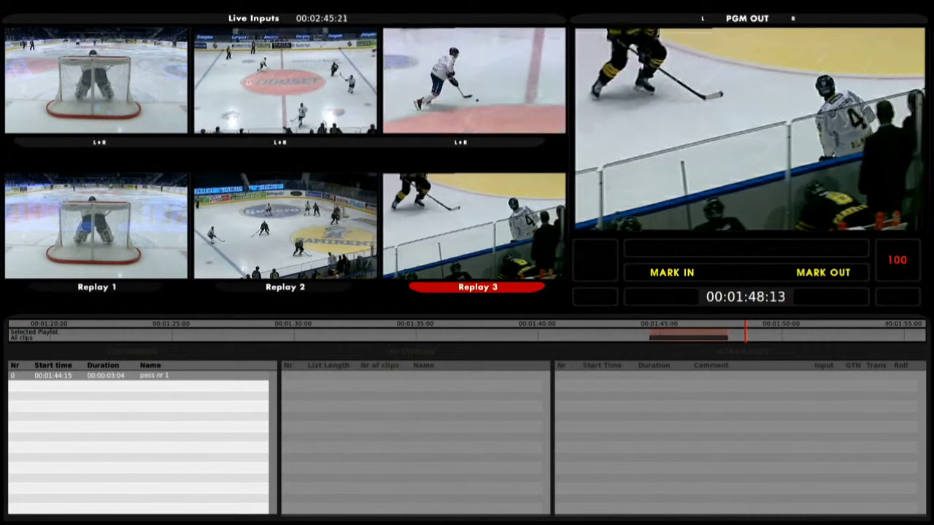
key(l)
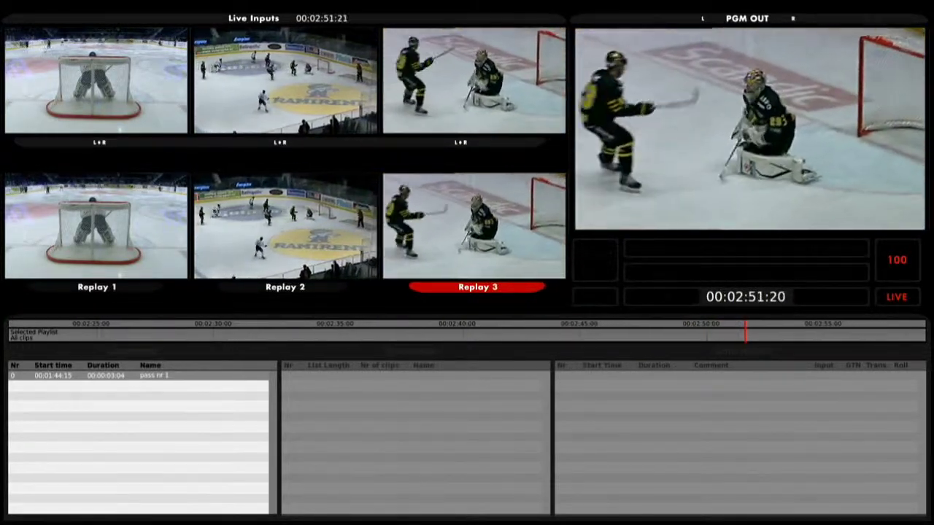
Put Replay 2 on the program output and mark a new clip's in point at 00:02:49:04.
key(Left)
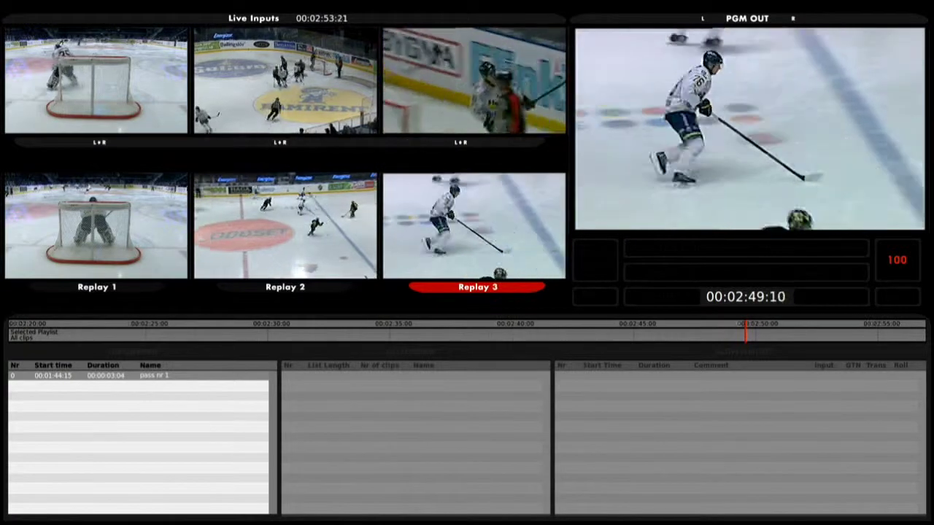
key(2)
key(space)
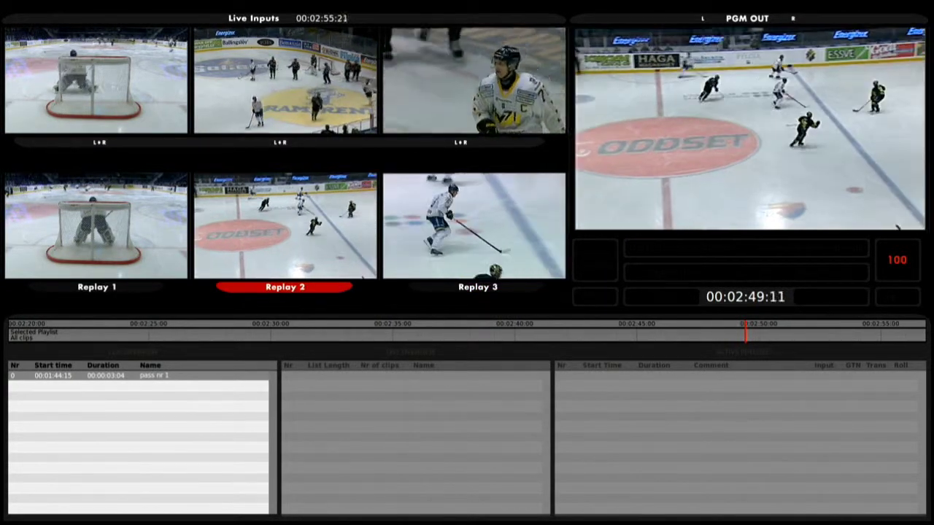
key(Left)
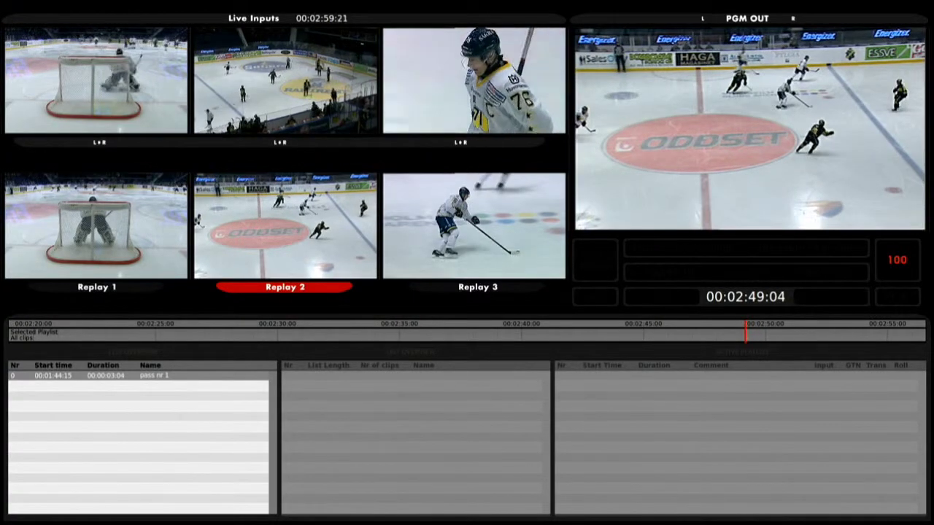
key(i)
Mark the clip's out point at 00:02:53:10 and save it under the name "shot on goal".
key(space)
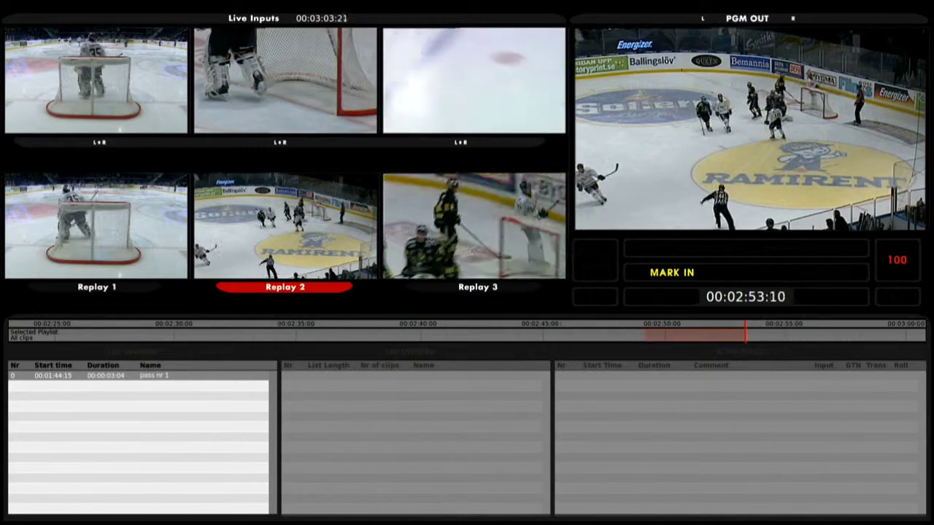
key(o)
key(Return)
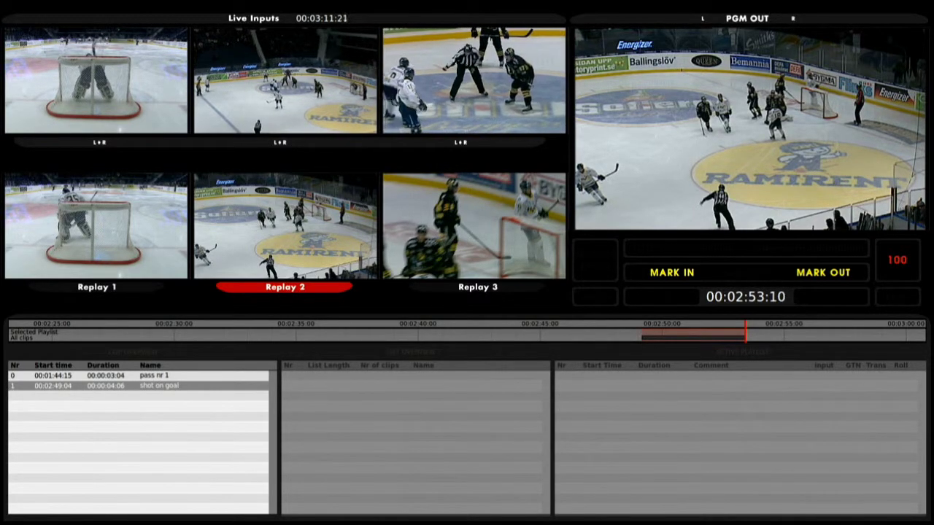
Return the replay channels to live, and when the next shot on goal occurs, rewind the Replay 2 footage to it.
key(l)
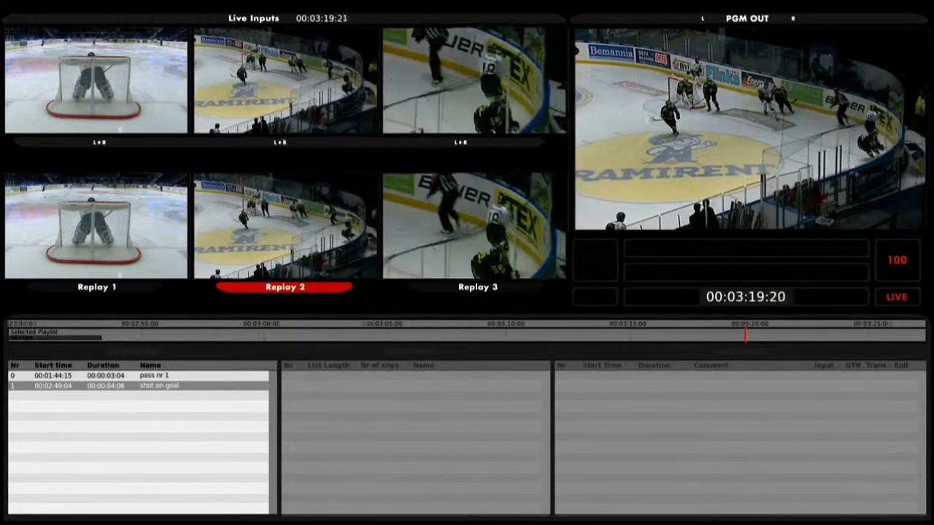
key(Left)
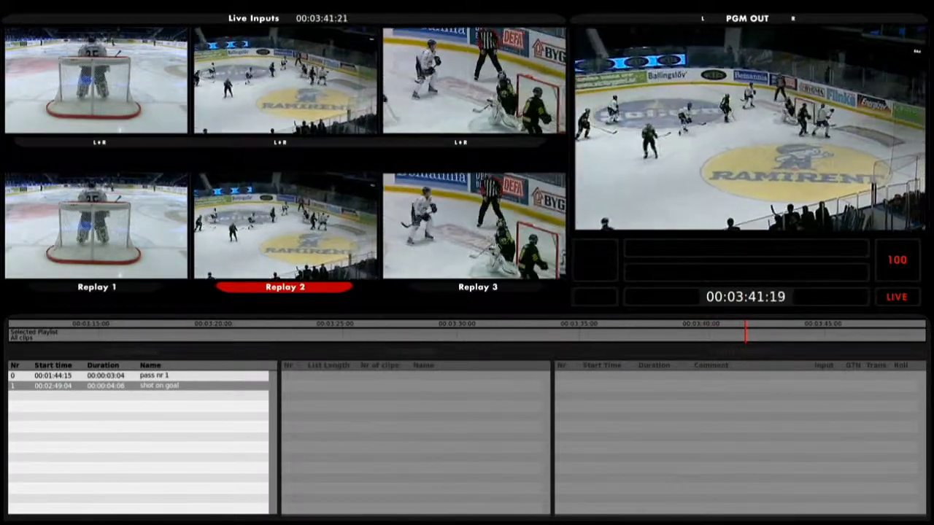
key(Left)
key(Left)
key(Left)
key(Left)
key(Left)
key(Left)
key(Left)
key(Left)
key(Left)
key(Left)
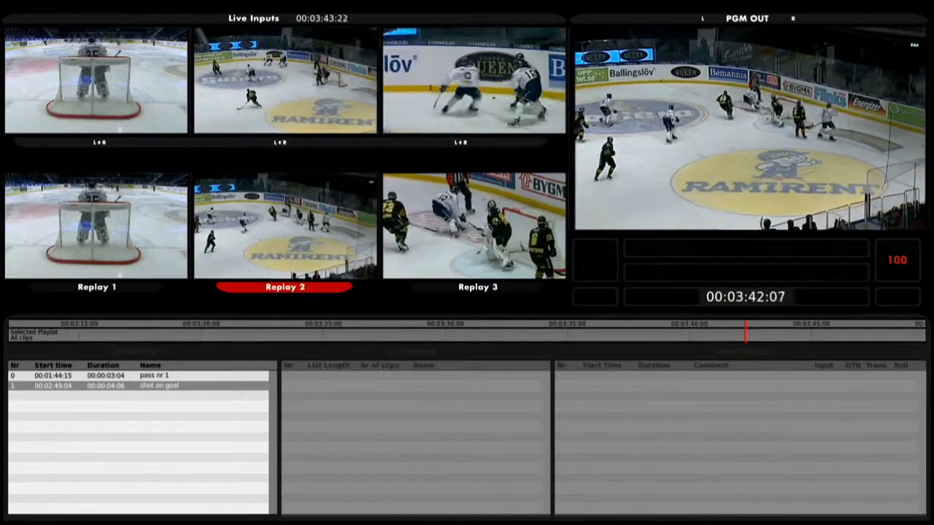
Put Replay 3 on the program output, rewind to about 00:03:40:20 and briefly play the shot.
key(3)
key(Left)
key(Left)
key(Left)
key(Left)
key(Left)
key(Left)
key(Left)
key(Left)
key(Left)
key(Left)
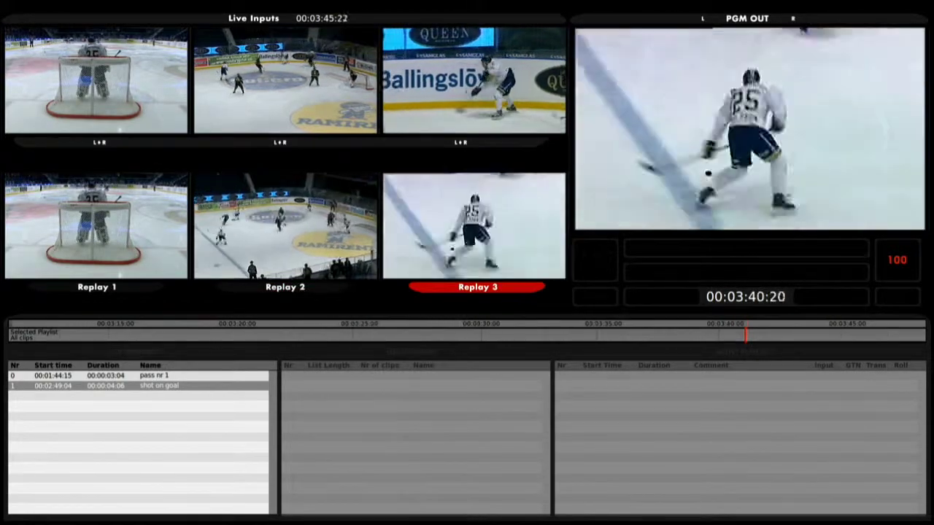
key(space)
key(space)
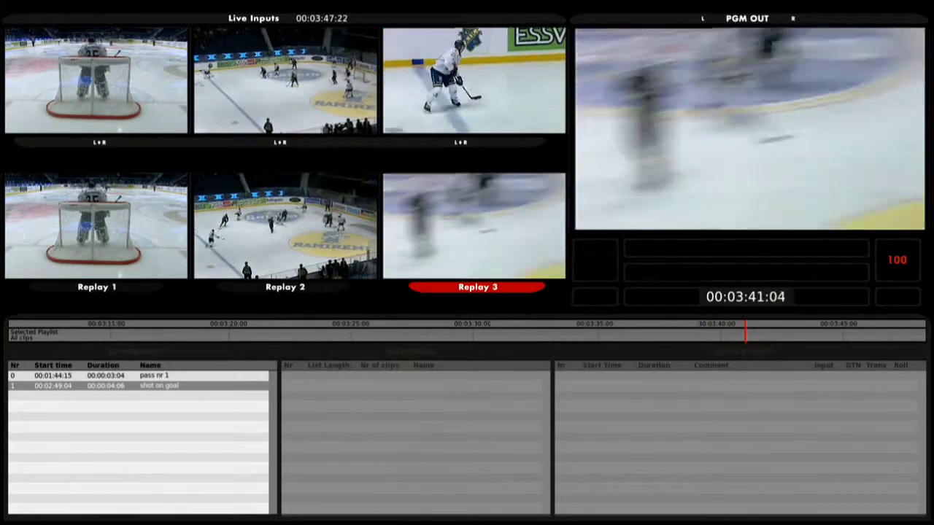
Jog the Replay 3 footage back to the start of the attack and mark the in point at 00:03:40:01.
key(Left)
key(Left)
key(Left)
key(Left)
key(Left)
key(Left)
key(Left)
key(Left)
key(Left)
key(Left)
key(Left)
key(Left)
key(Left)
key(Left)
key(Left)
key(Left)
key(Left)
key(Left)
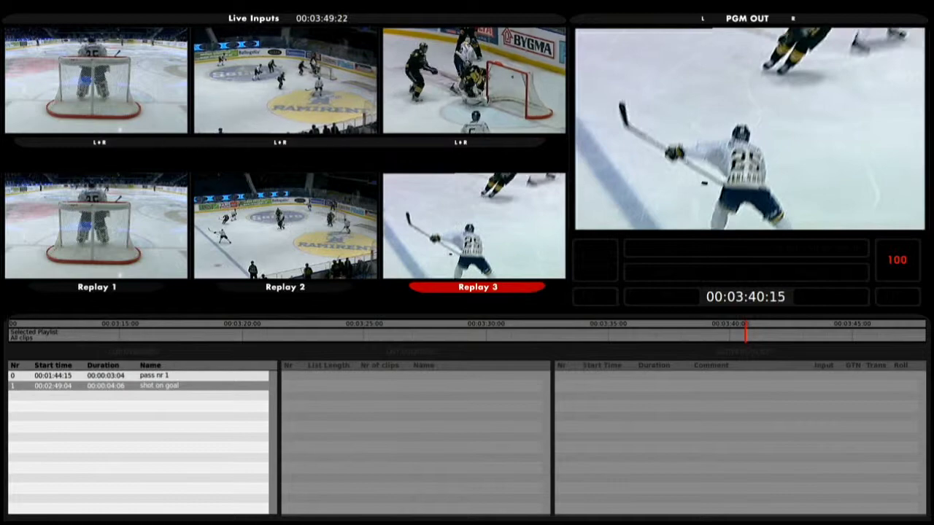
key(Right)
key(Right)
key(Right)
key(Right)
key(Right)
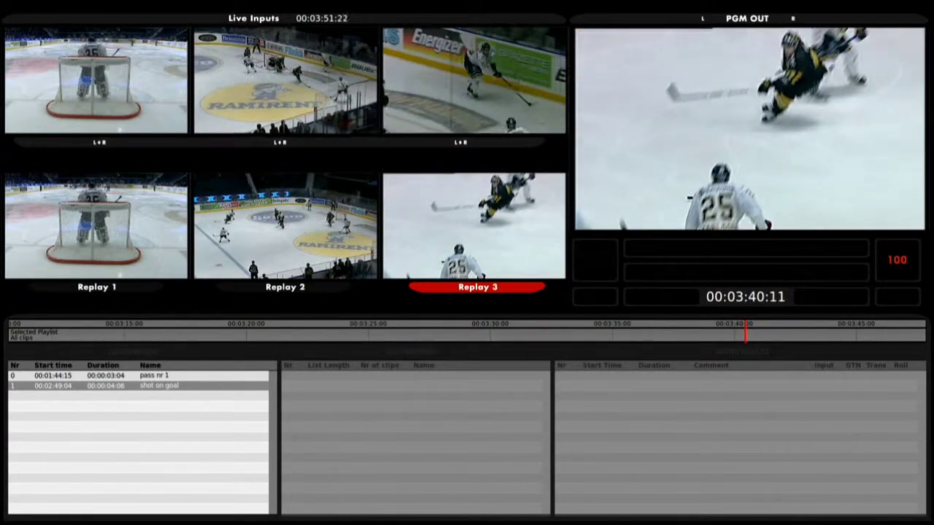
key(Left)
key(Left)
key(Left)
key(Left)
key(Left)
key(Left)
key(Left)
key(Left)
key(Left)
key(Left)
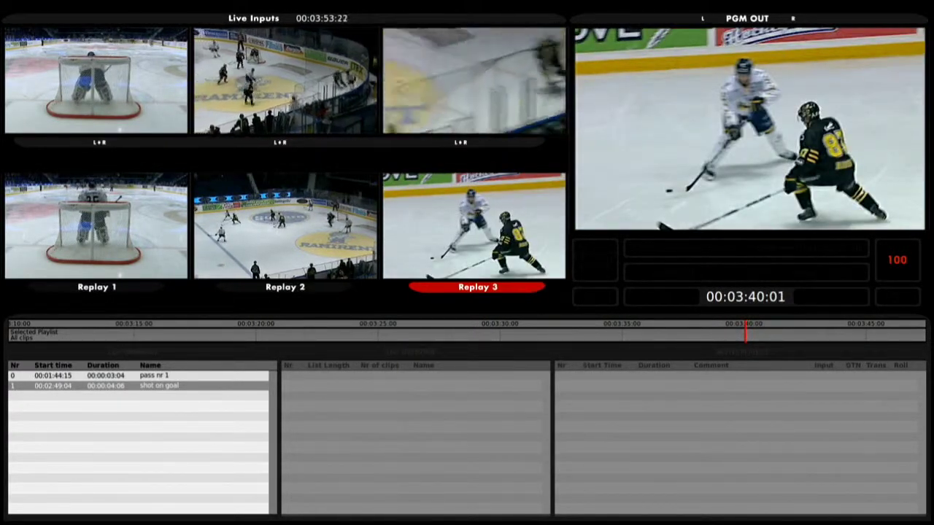
key(i)
Play to 00:03:43:00, mark the out point there and save the clip as "shot on goal nr 2".
key(space)
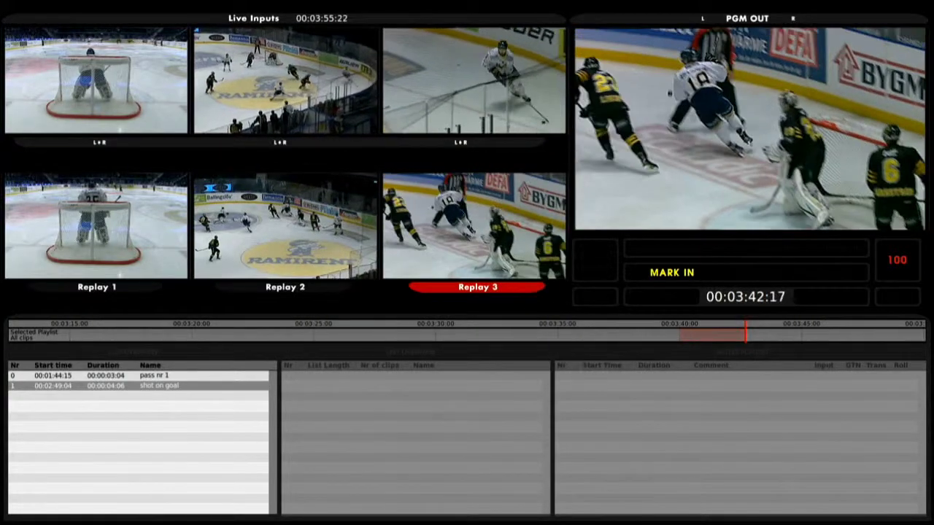
key(space)
key(o)
key(Return)
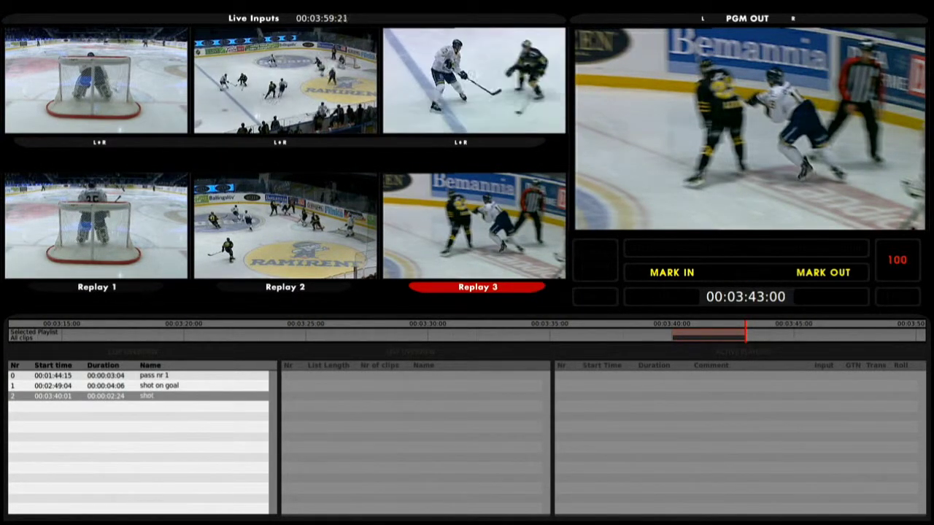
text(shot on go)
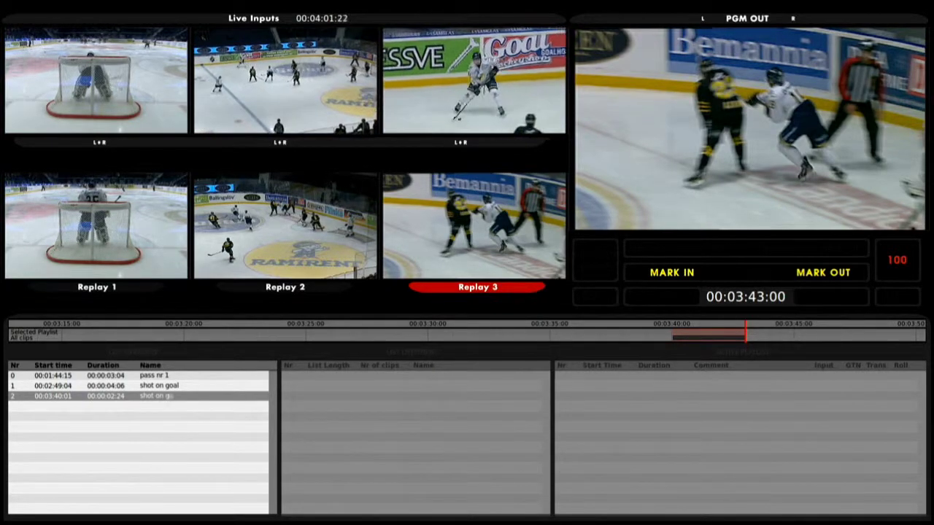
text(al nr 2)
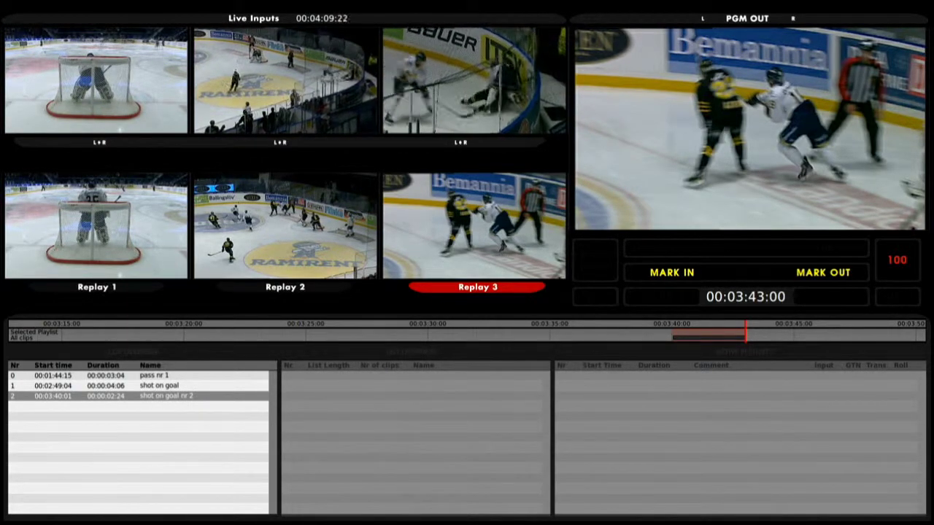
Switch from the clip overview to the list overview and create a playlist named "highligts period1".
key(Tab)
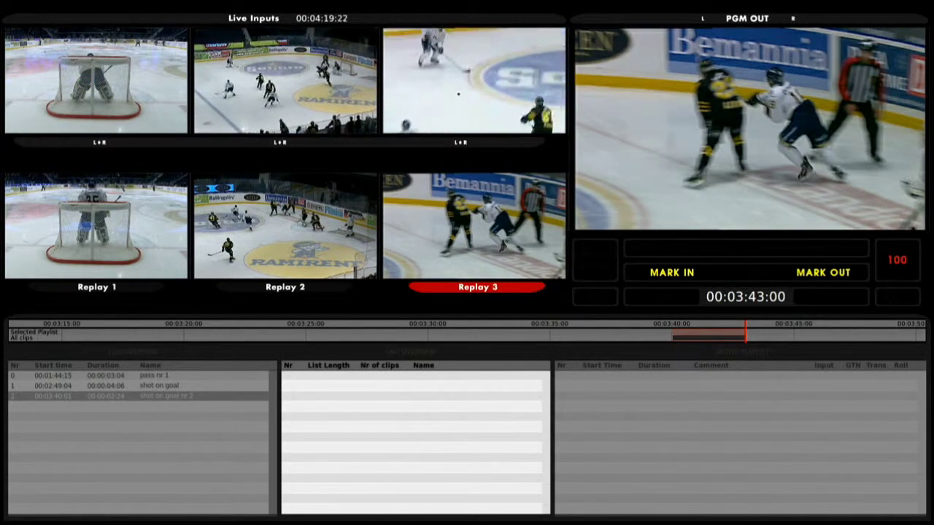
key(Insert)
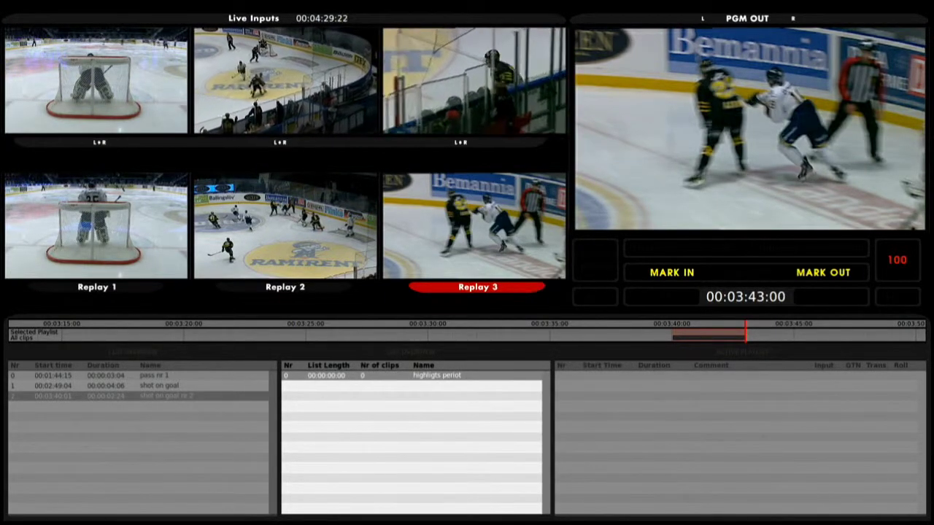
text(od)
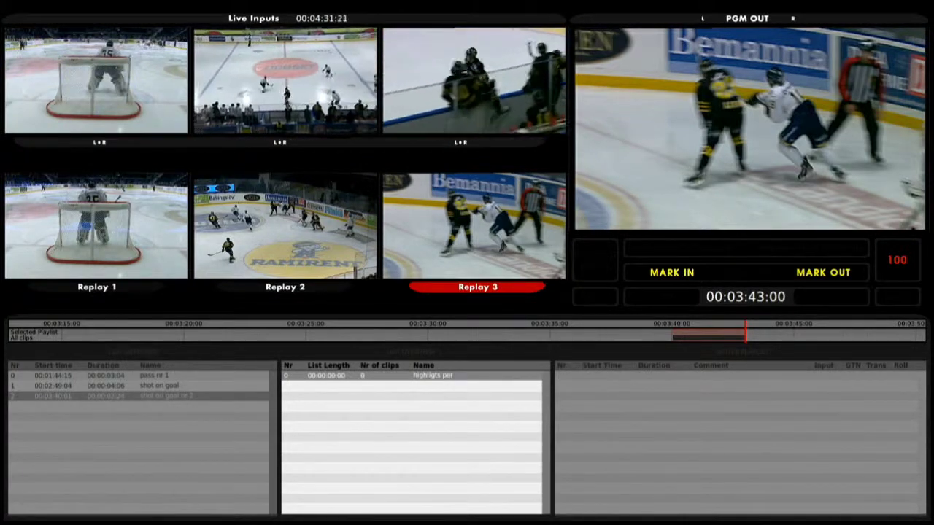
text(1)
Create two more playlists named "goals period1" and "other clips list".
key(Return)
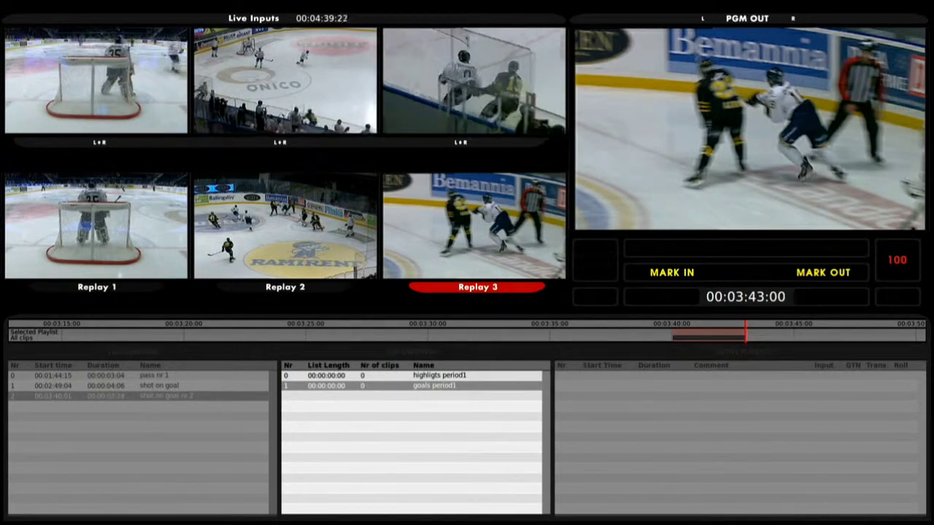
key(Return)
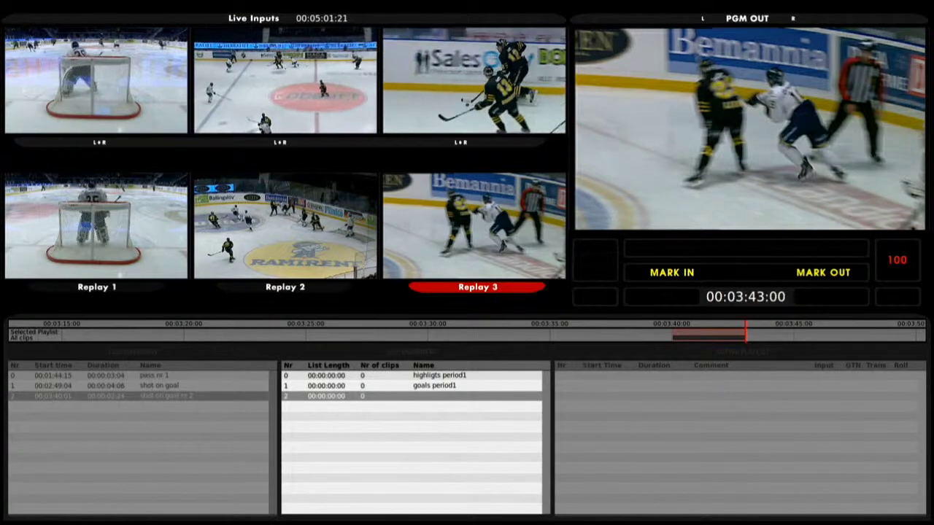
text(other)
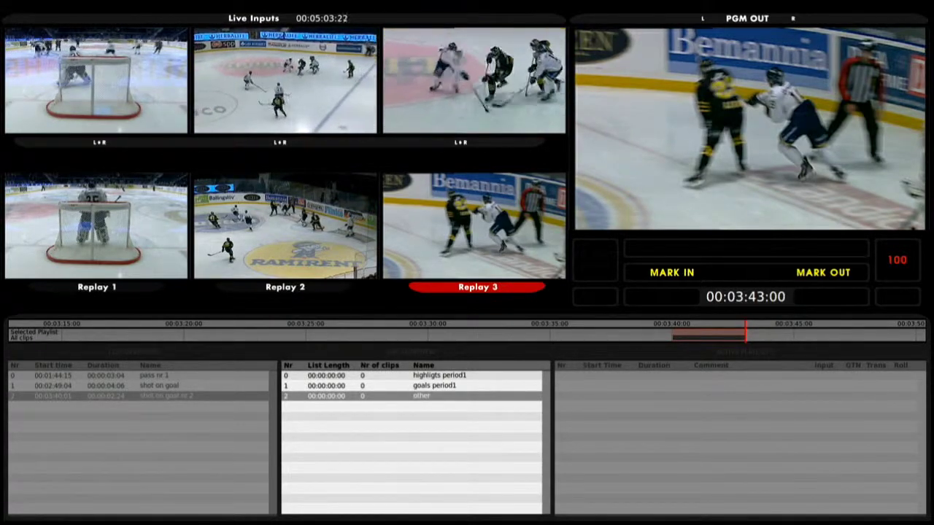
text( clips list)
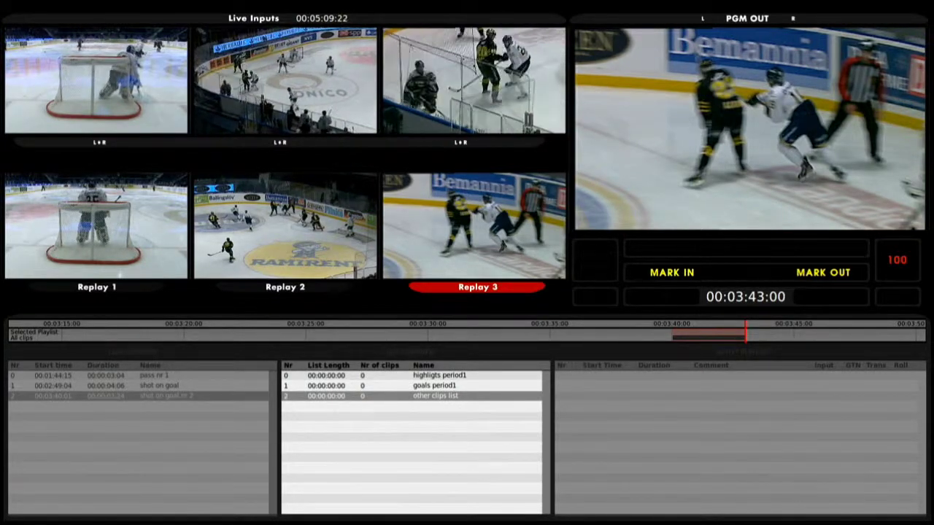
Switch to the clip overview and add the clip "pass nr 1" to "other clips list".
key(Left)
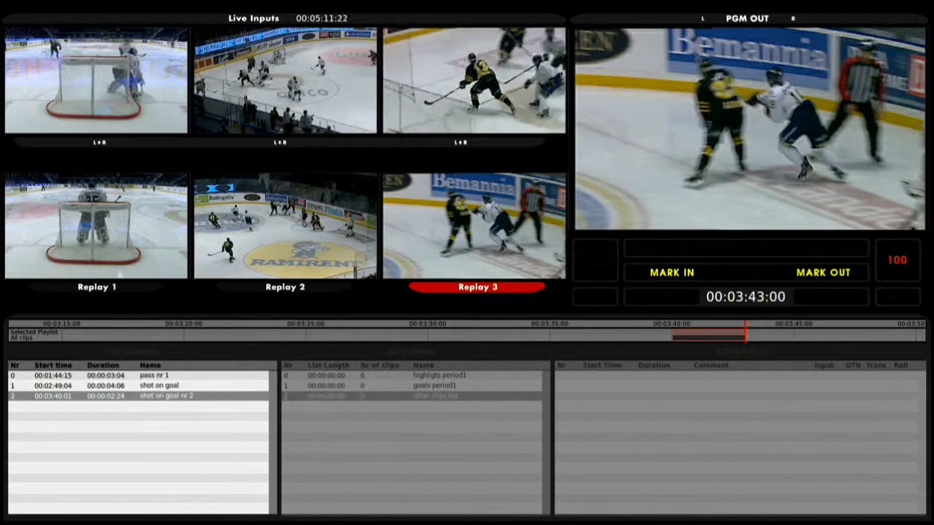
key(Up)
key(Up)
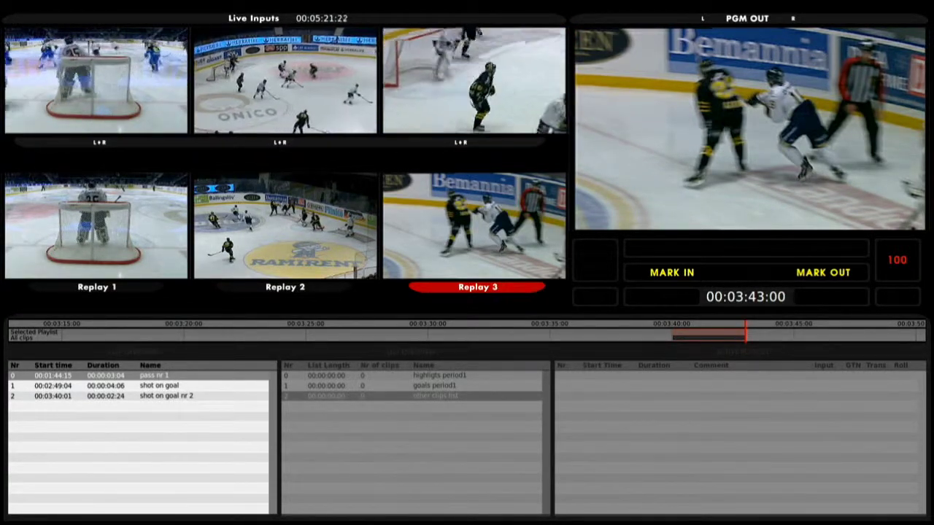
key(Return)
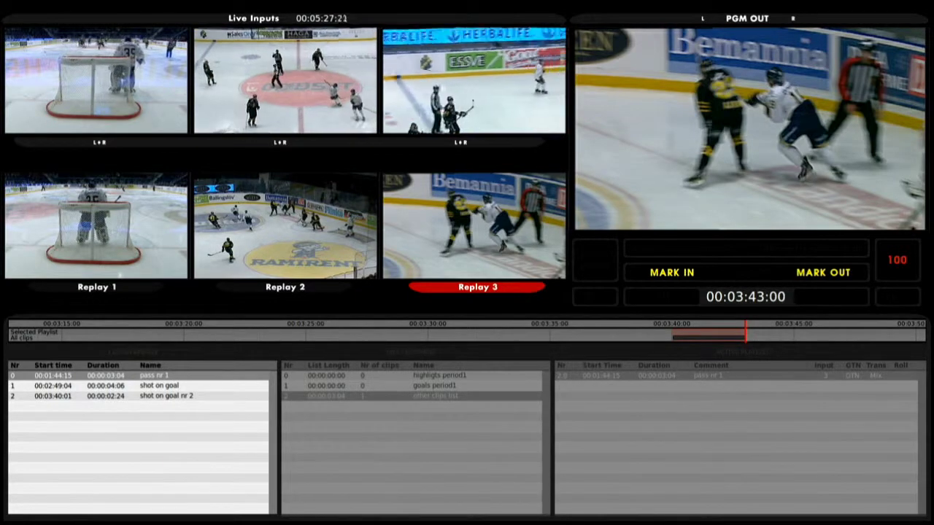
Add "shot on goal" once and "shot on goal nr 2" twice to "other clips list".
key(Tab)
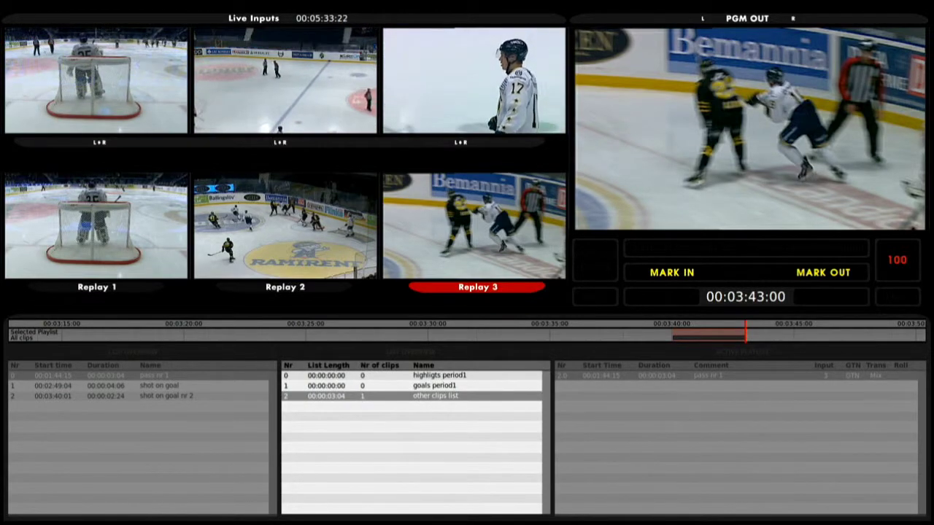
key(shift+Tab)
key(Down)
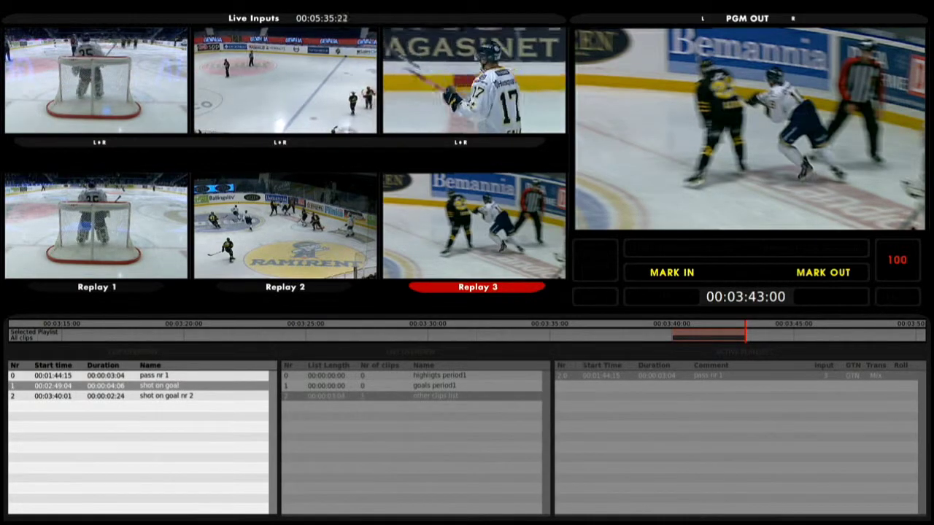
key(Return)
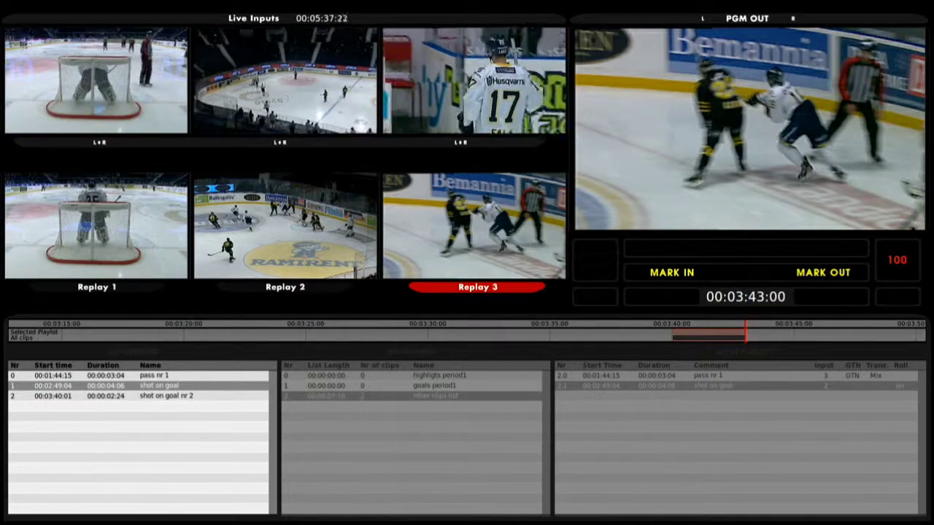
key(Down)
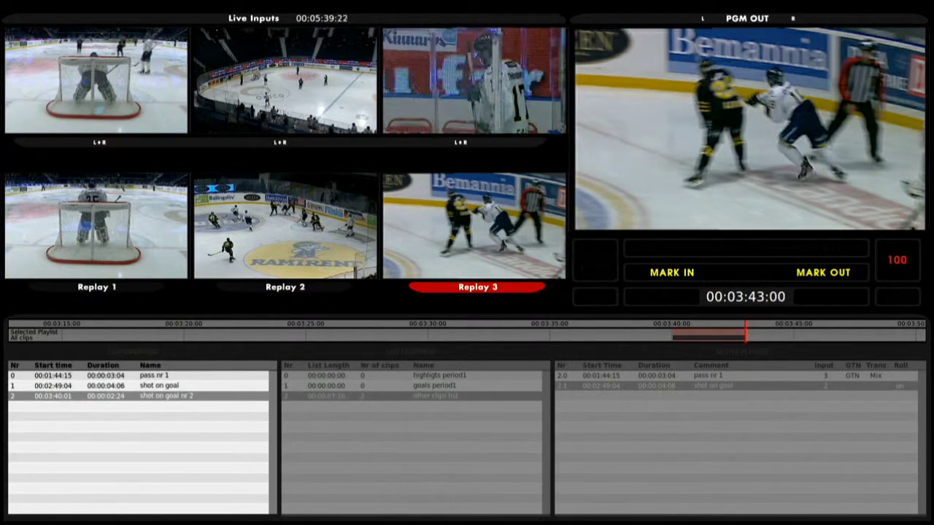
key(Return)
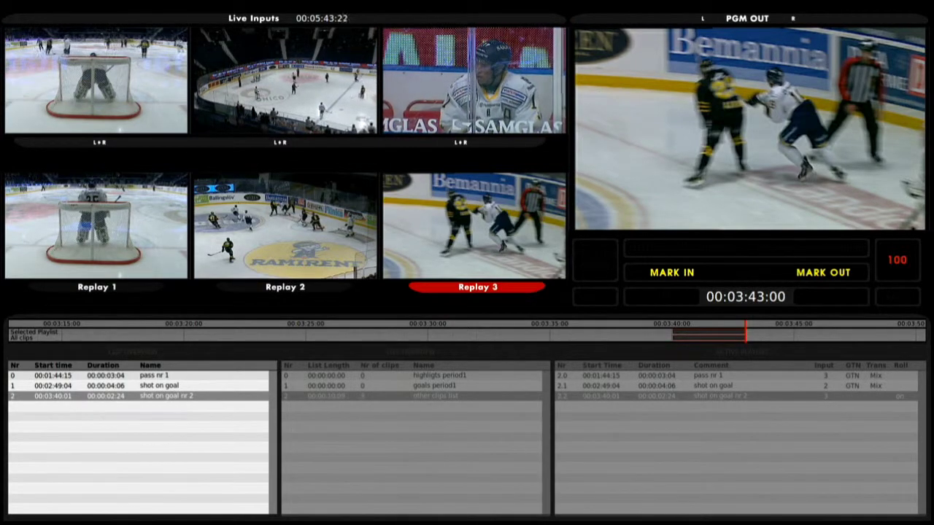
key(Return)
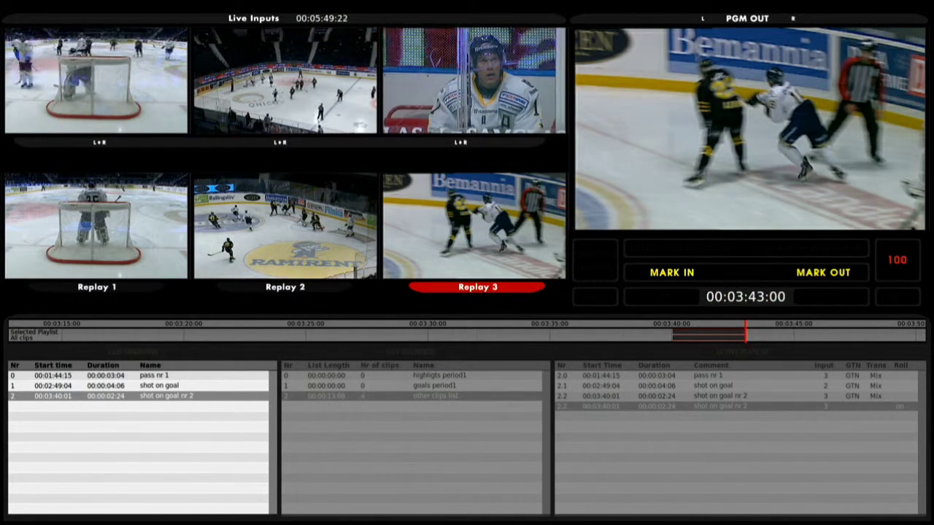
Select the playlist "highligts period1" and add the clip "shot on goal" to it three times.
key(Tab)
key(Up)
key(Up)
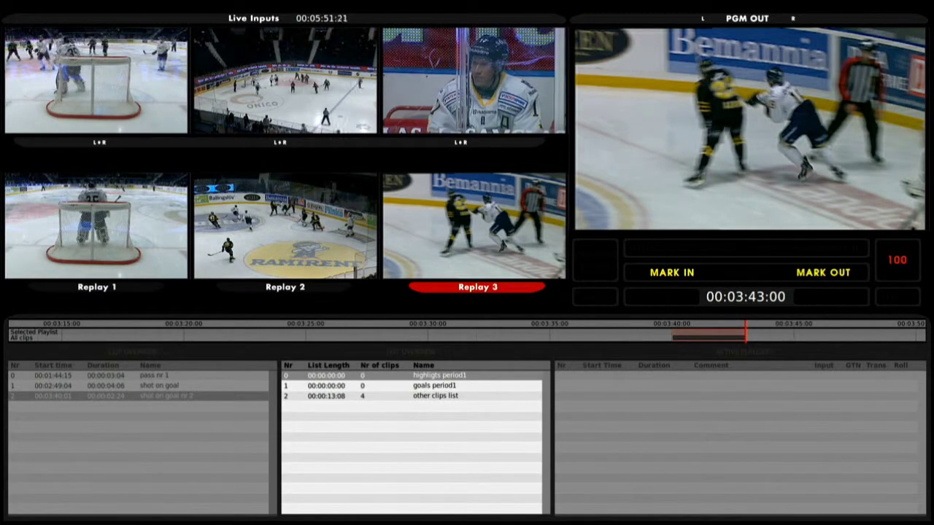
key(Tab)
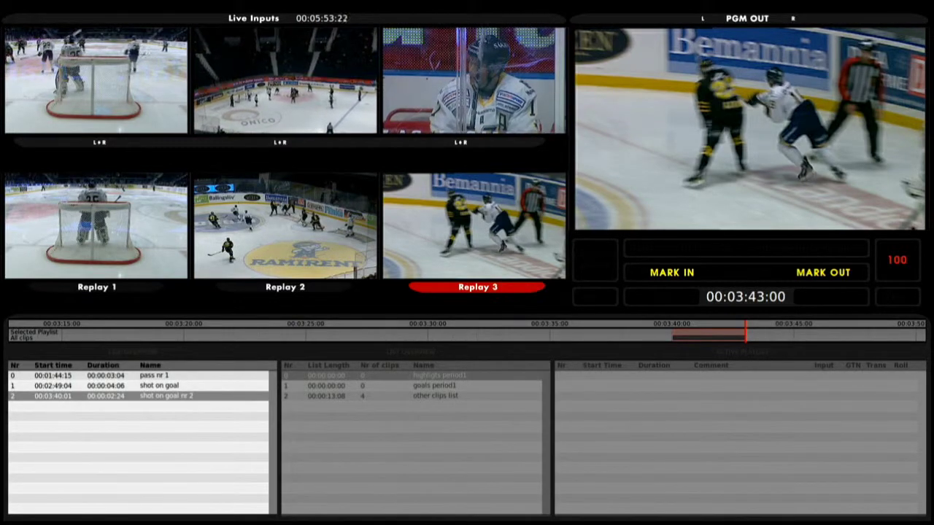
key(Up)
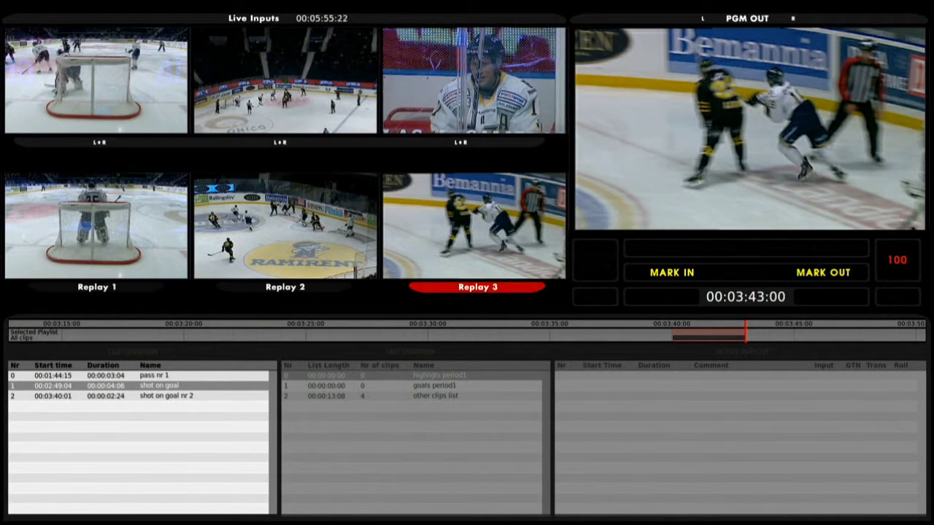
key(1)
key(2)
key(3)
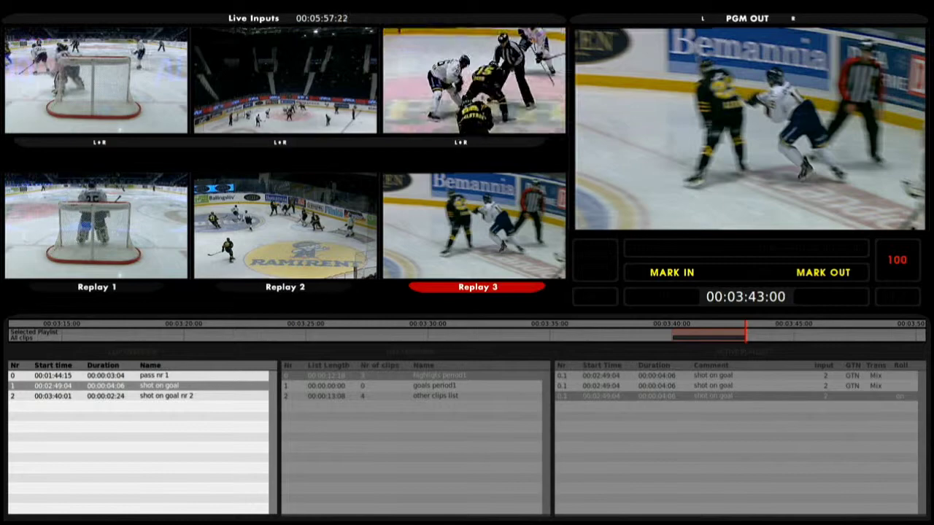
Step through the playlists in the list overview to examine which clips each one contains.
key(Tab)
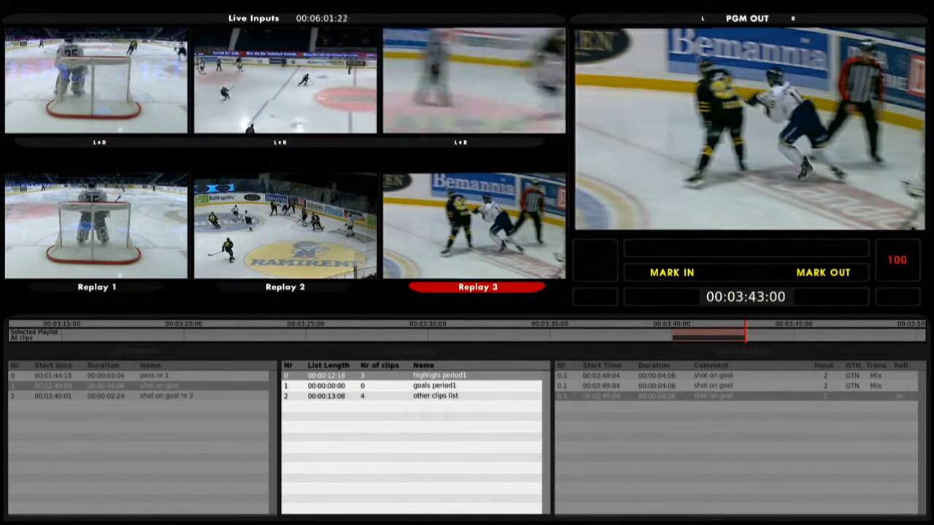
key(Down)
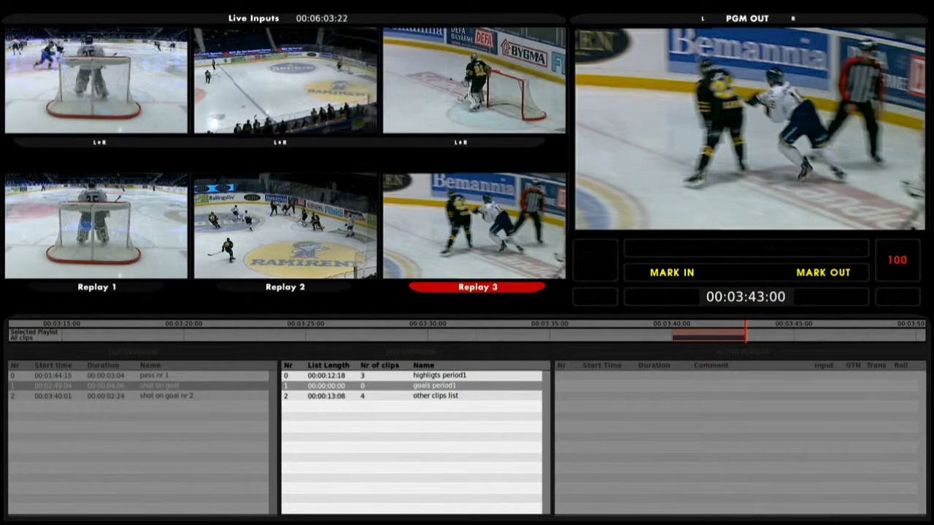
key(Down)
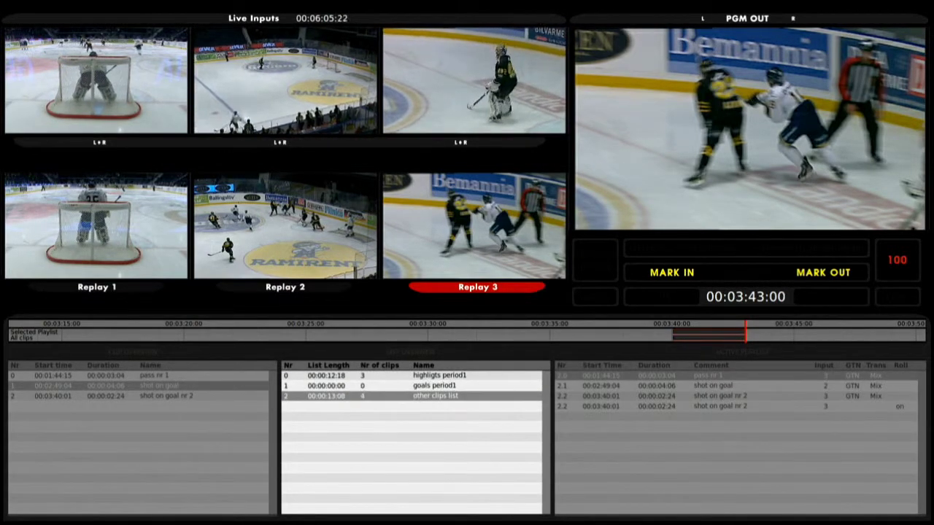
key(Up)
key(Up)
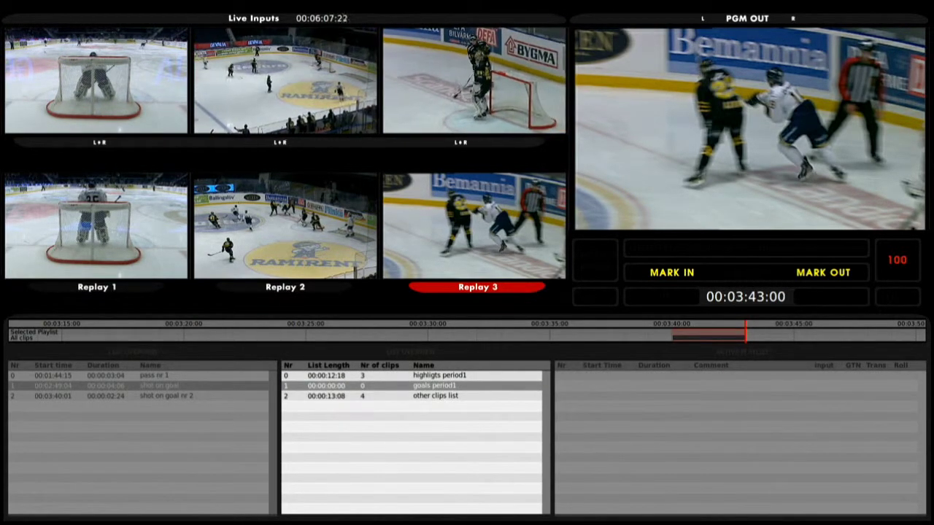
key(Down)
key(Down)
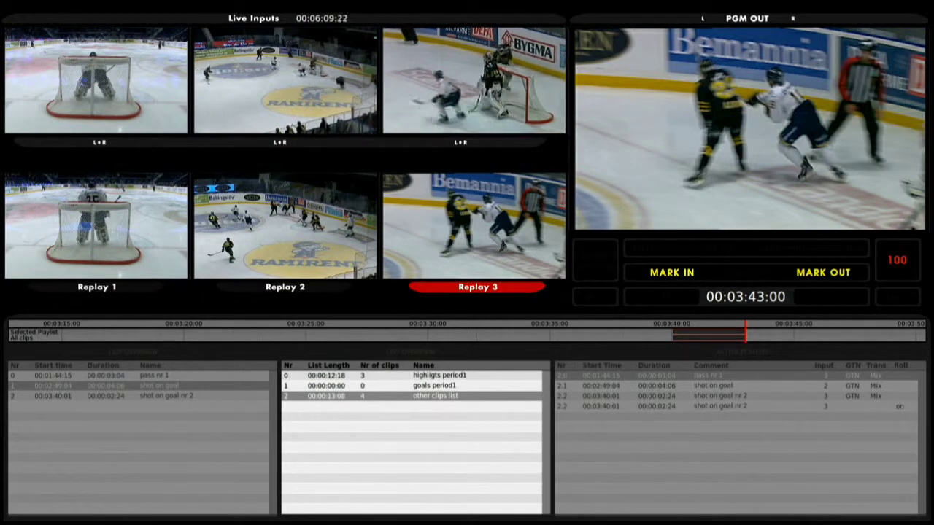
key(Up)
key(Up)
key(Down)
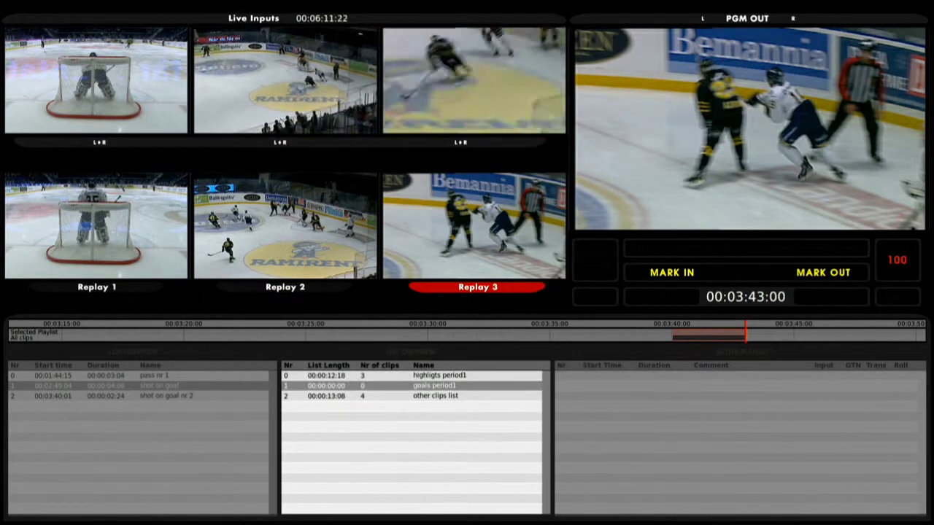
Select "other clips list" and cycle the focus through the clip overview and list overview, ending on the active playlist.
key(Right)
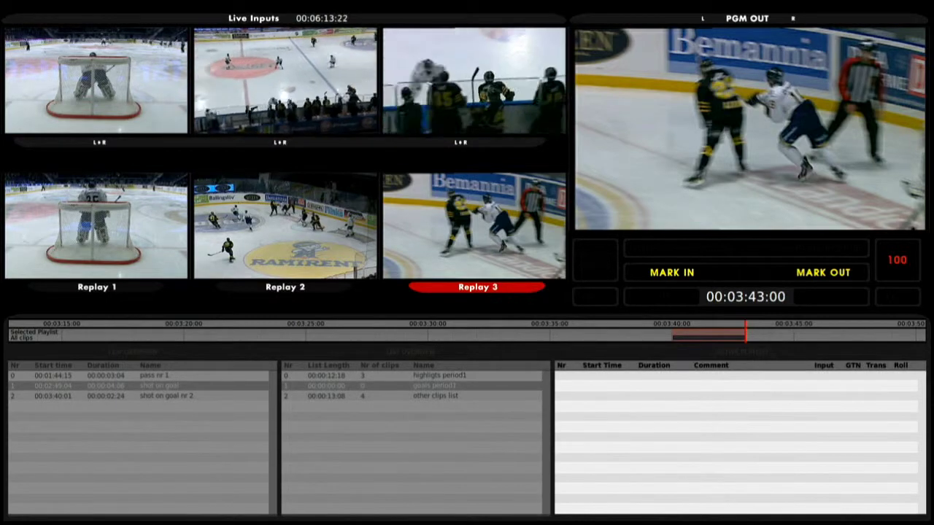
key(shift+Tab)
key(Down)
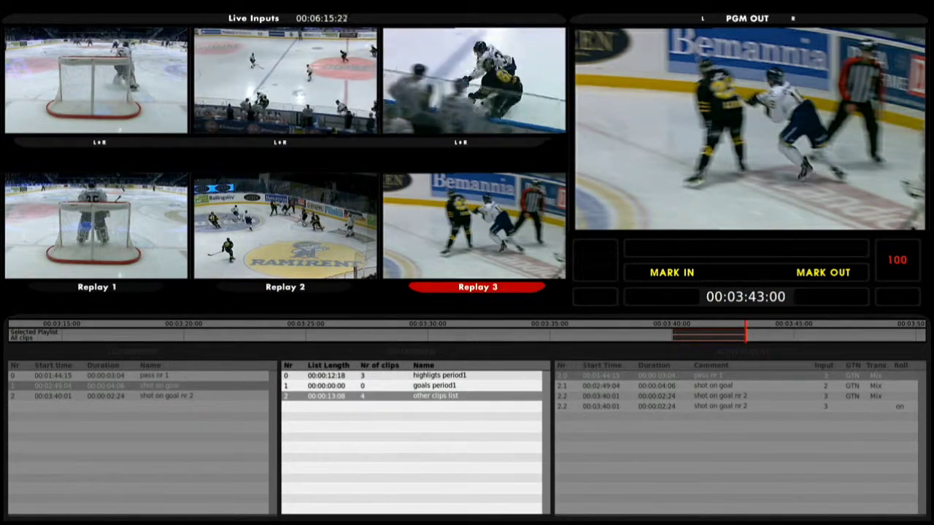
key(Tab)
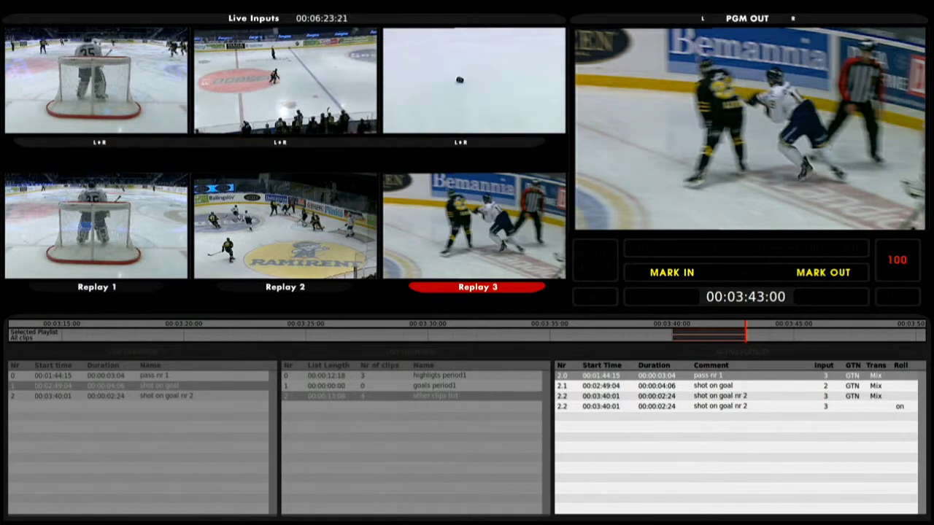
key(Tab)
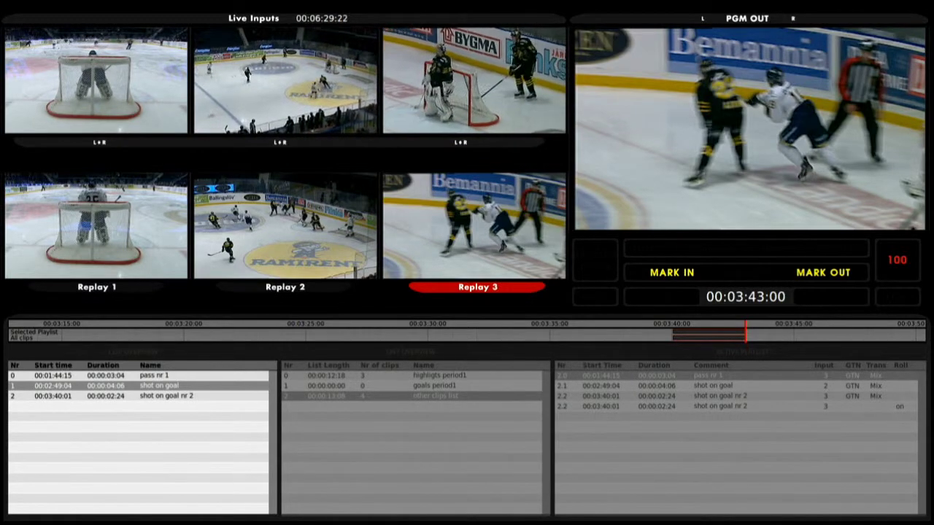
key(Tab)
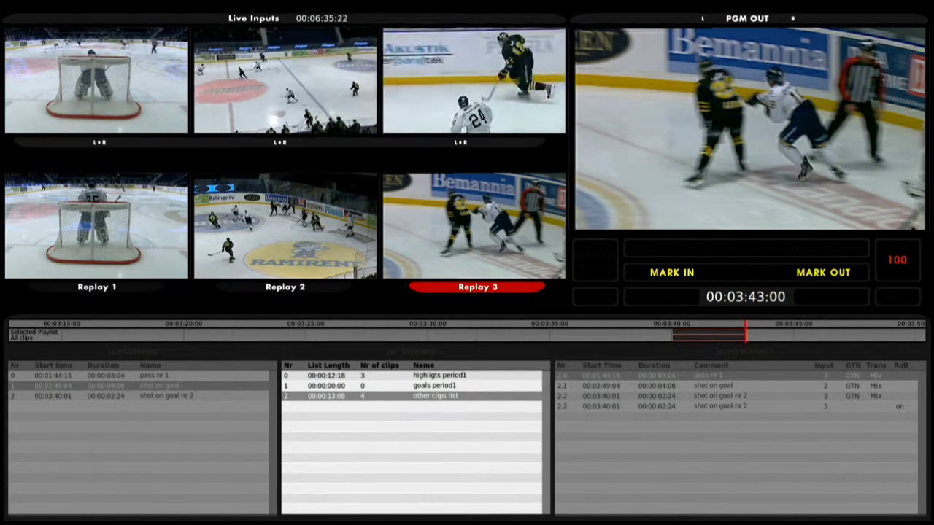
key(Tab)
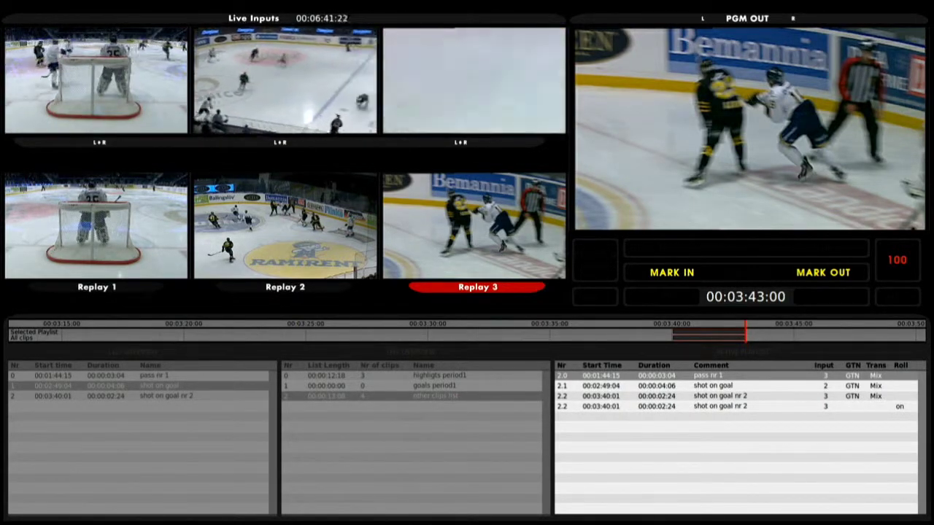
Select the last "shot on goal nr 2" entry in the active playlist and cue it at its in point.
key(Down)
key(Down)
key(Down)
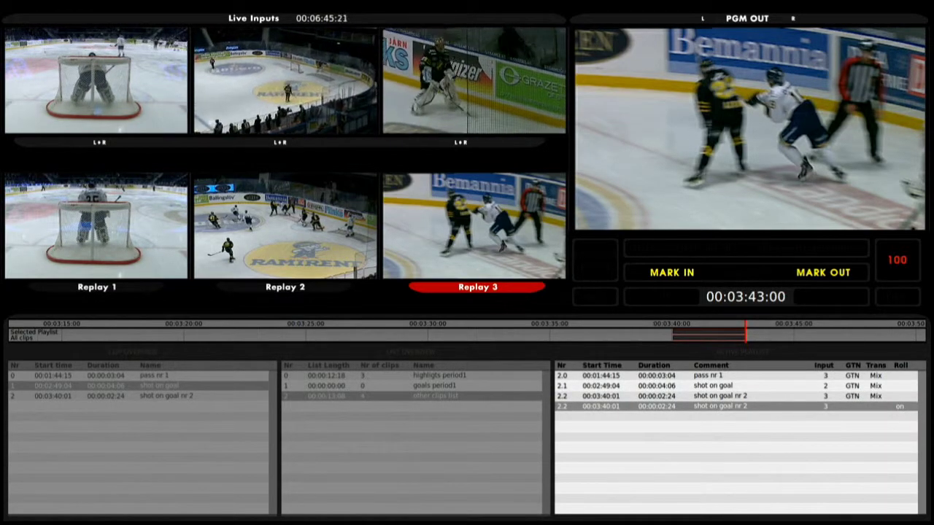
key(Return)
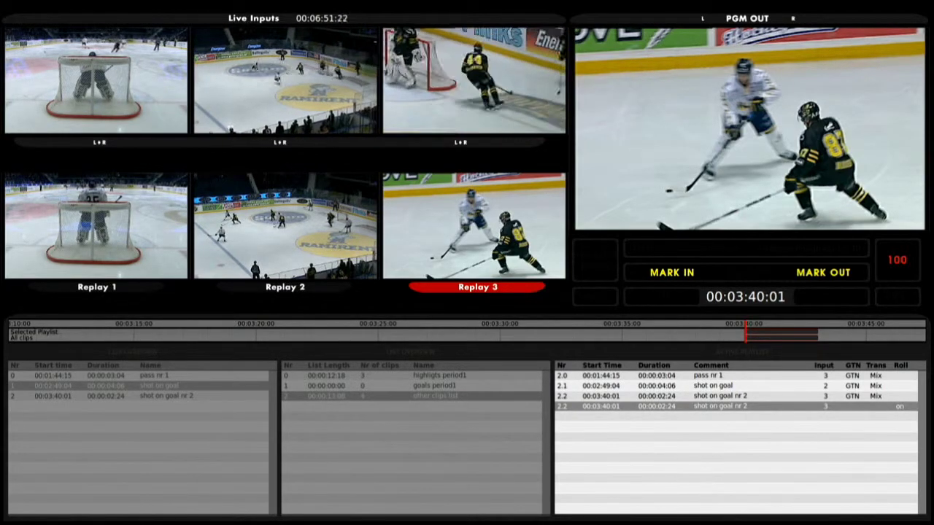
Jog the cued clip back to 00:03:39:08 and mark that frame as the playlist entry's new in point.
key(Left)
key(Left)
key(Left)
key(Left)
key(Left)
key(Left)
key(Left)
key(Left)
key(Left)
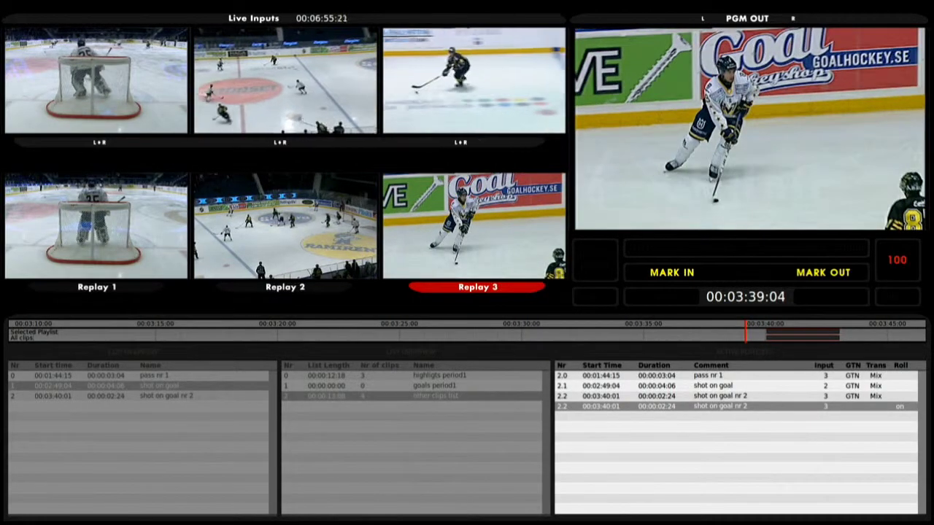
key(Right)
key(Right)
key(Right)
key(Right)
key(Right)
key(Left)
key(Left)
key(Right)
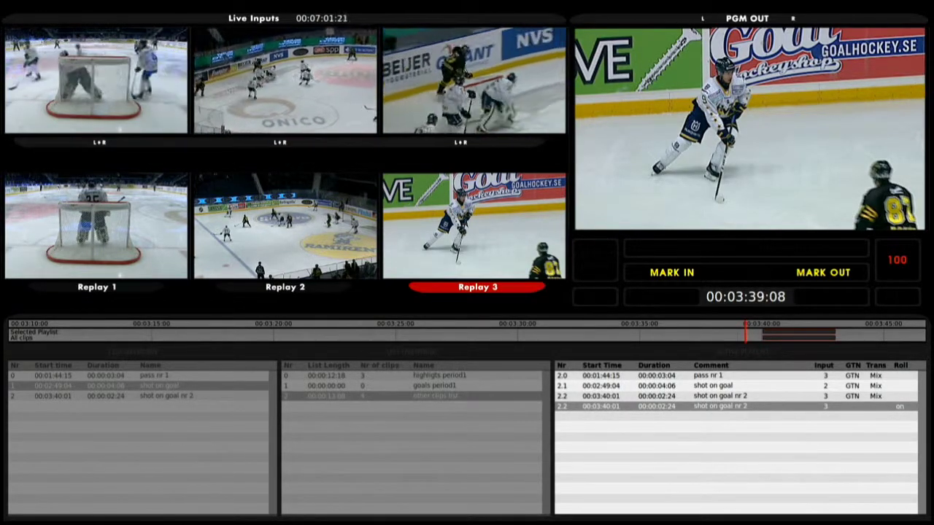
key(i)
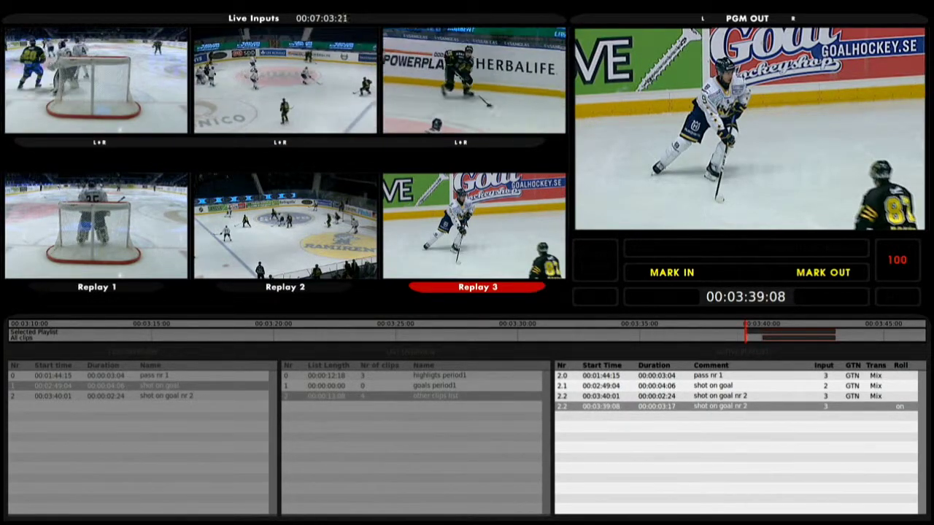
Jog the cued clip back to 00:03:38:19 and mark that frame as the last "shot on goal nr 2" entry's in point.
key(Left)
key(Left)
key(Left)
key(Left)
key(Left)
key(Left)
key(Left)
key(Left)
key(Left)
key(Left)
key(Left)
key(Left)
key(Left)
key(Left)
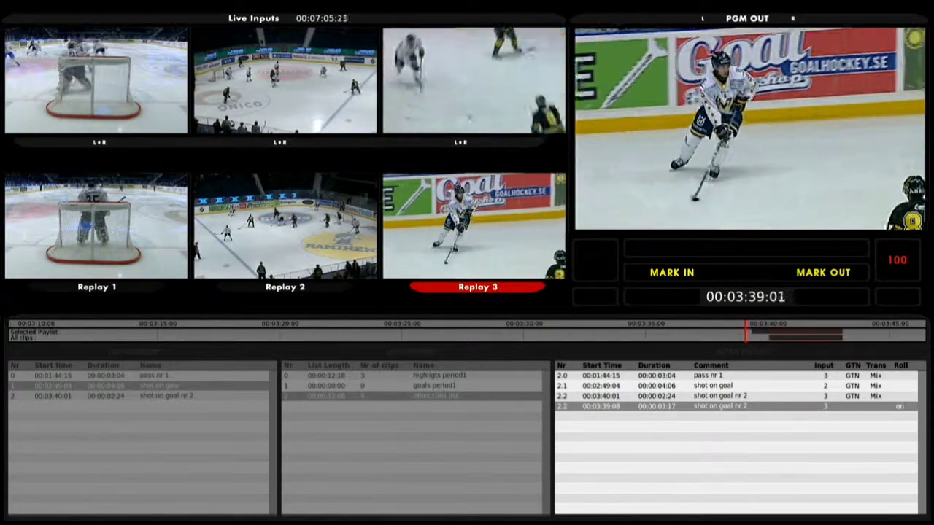
key(i)
Jog forward to 00:03:39:11 and mark that frame as the last playlist entry's in point.
key(Right)
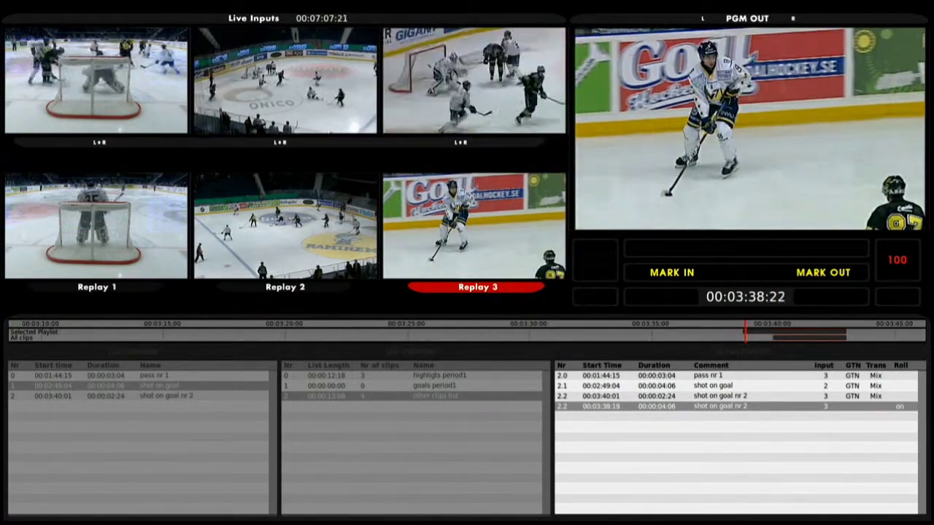
key(i)
key(Left)
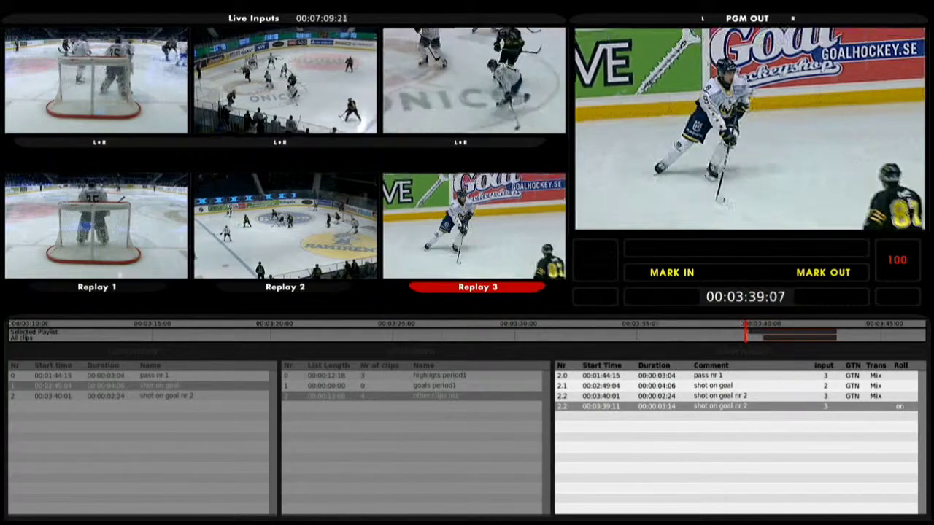
Jog the clip forward and backward around the entry's in point to examine the nearby frames.
key(Right)
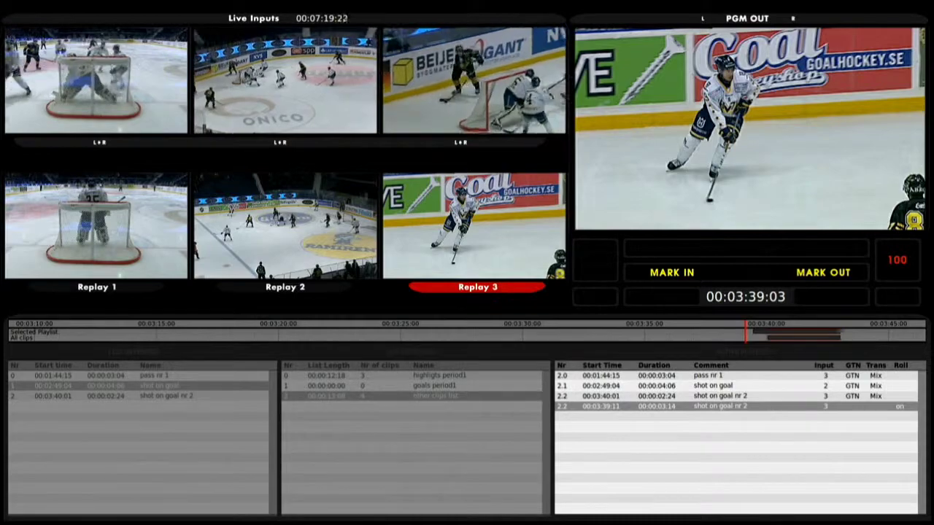
key(space)
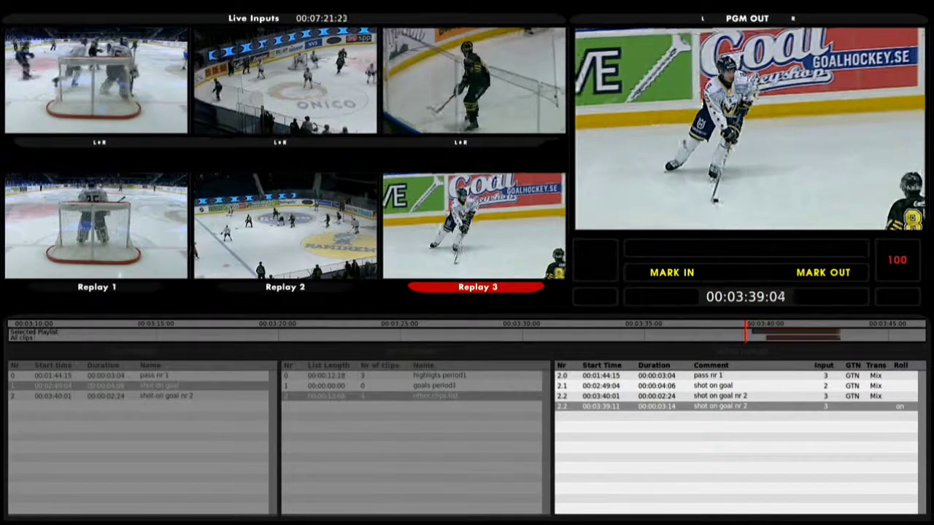
key(Right)
key(Right)
key(Right)
key(Right)
key(Right)
key(Right)
key(Right)
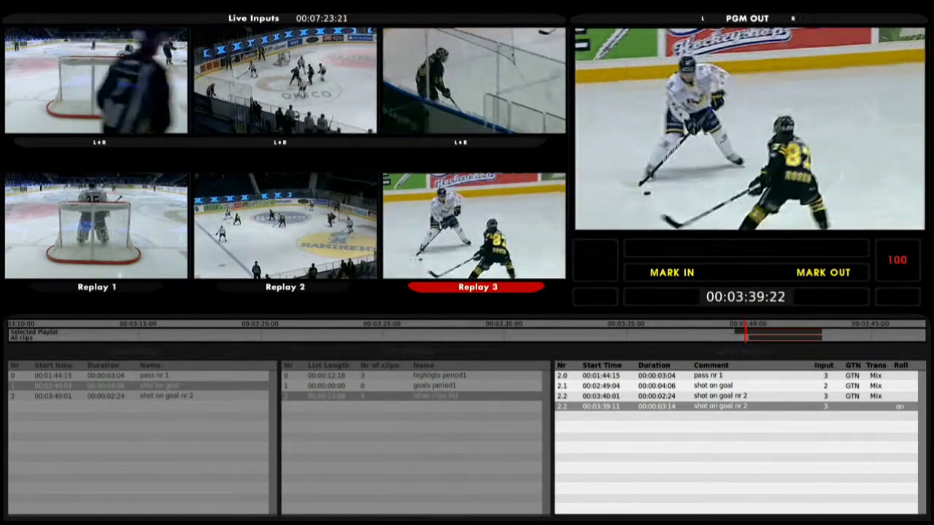
key(Left)
key(Left)
key(Left)
key(Left)
key(Left)
key(Left)
key(Left)
key(Left)
key(Left)
key(Left)
key(Left)
key(Left)
key(Left)
key(Left)
key(Left)
key(Left)
key(Left)
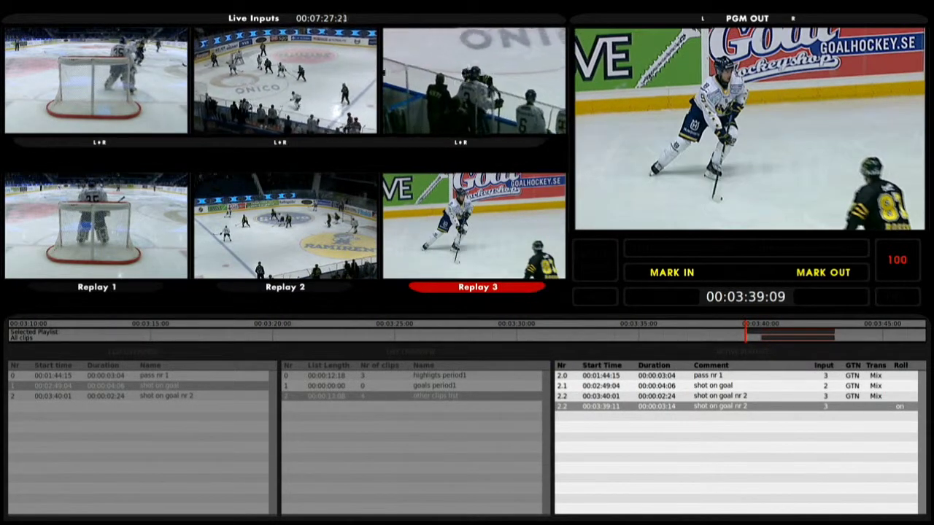
key(Right)
key(Right)
key(Right)
key(Right)
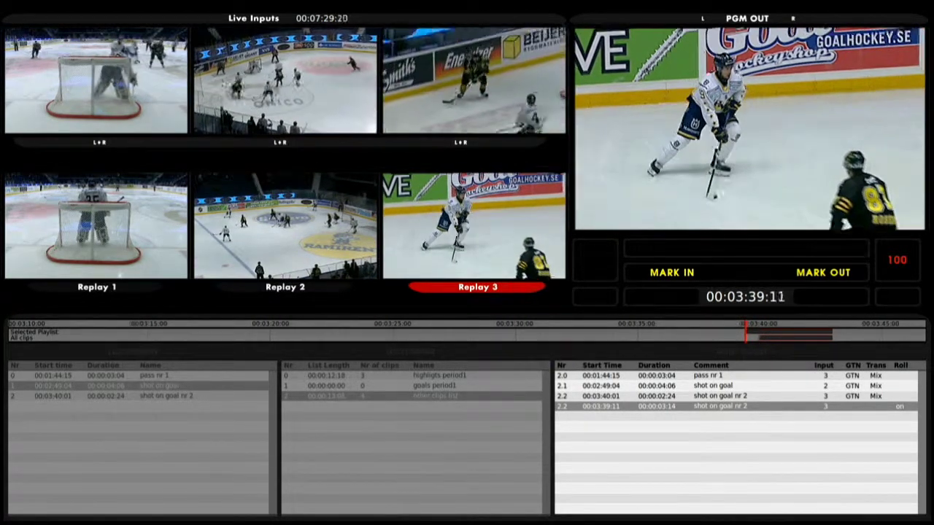
Jog the clip back to 00:03:38:08 and mark that frame as the last "shot on goal nr 2" entry's in point.
key(Left)
key(Left)
key(Left)
key(Left)
key(Left)
key(Left)
key(Left)
key(Left)
key(Left)
key(Left)
key(Left)
key(Left)
key(Left)
key(Left)
key(Left)
key(Left)
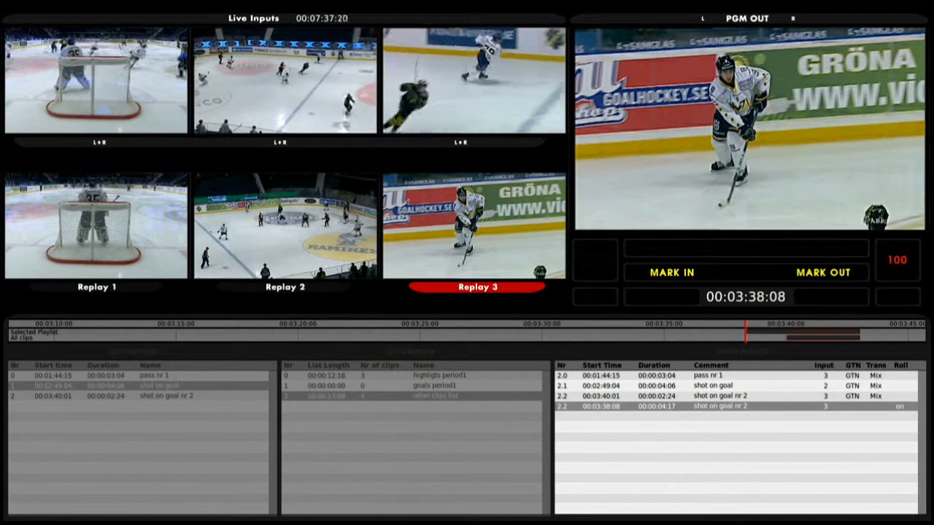
Move the last "shot on goal nr 2" entry to the start of the active playlist and back to the end.
key(ctrl+Up)
key(ctrl+Up)
key(ctrl+Up)
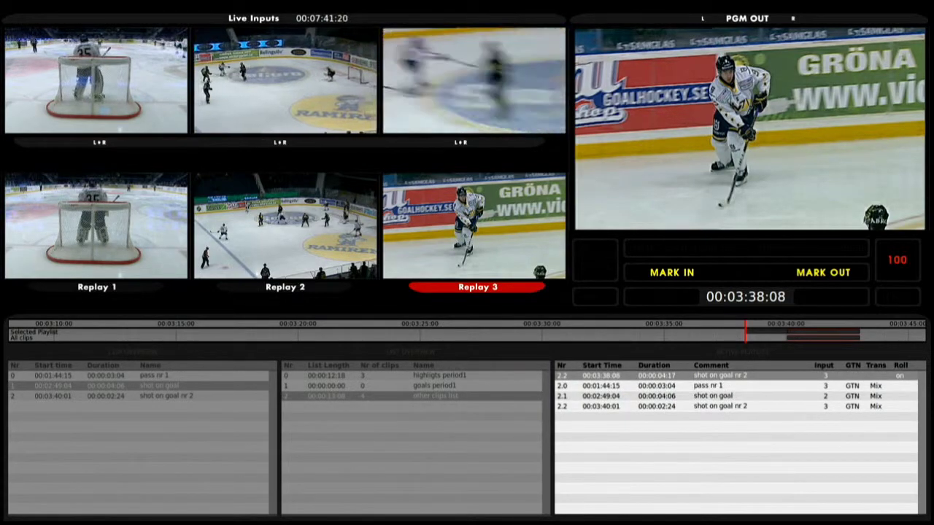
key(Down)
key(Down)
key(Down)
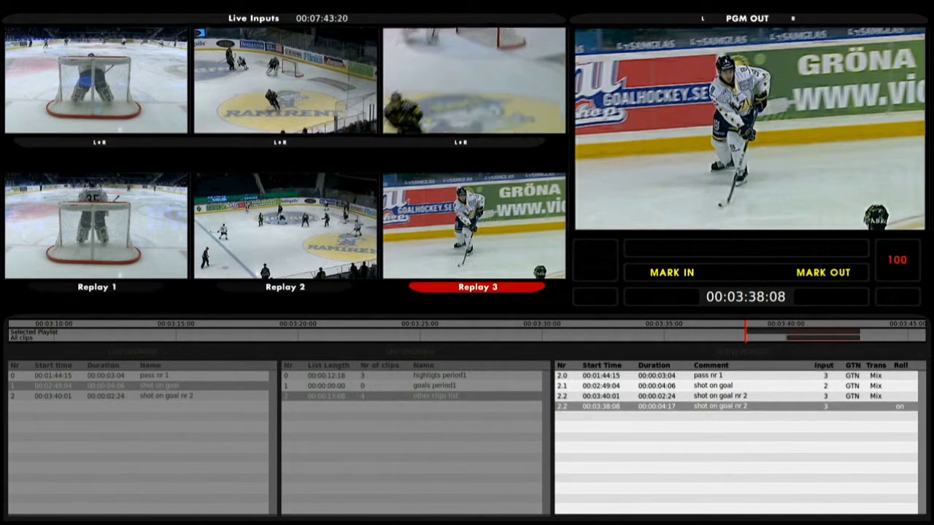
Switch the last "shot on goal nr 2" entry to input 2 and change it from roll to a GTN Mix transition.
key(Up)
key(Up)
key(Down)
key(Down)
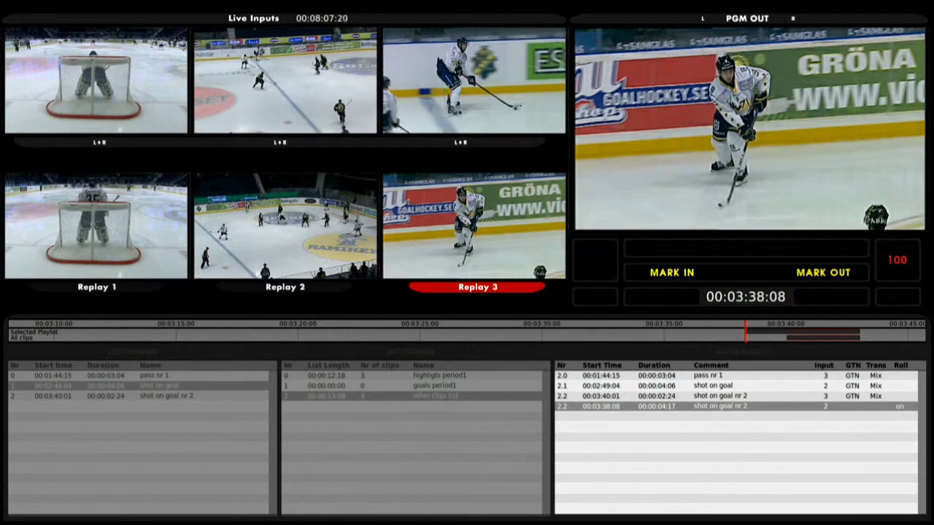
key(r)
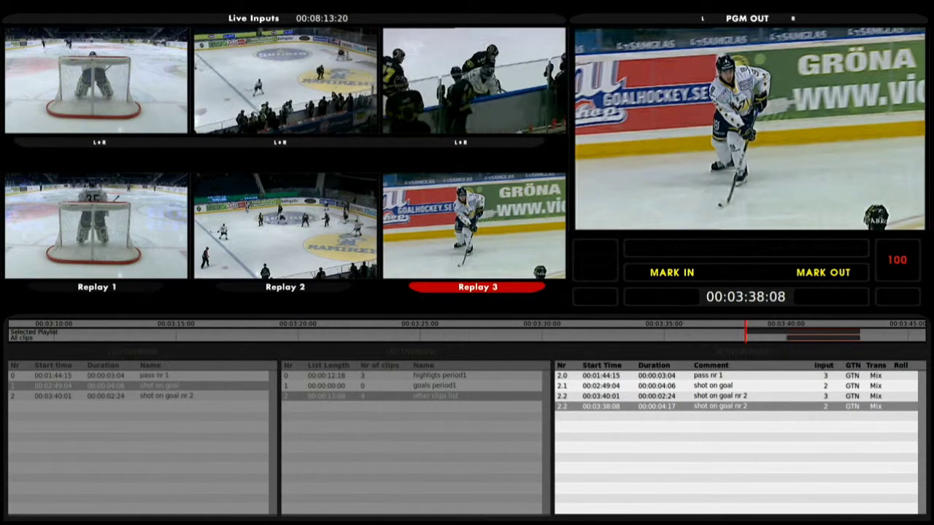
Turn roll on for the "pass nr 1" entry, and switch the entry back to GTN with a Mix transition.
key(Up)
key(Up)
key(Up)
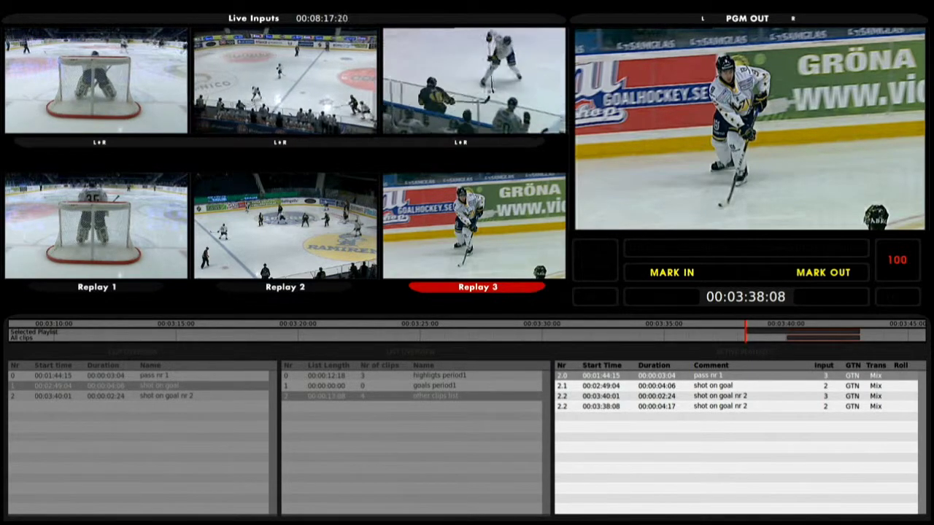
key(r)
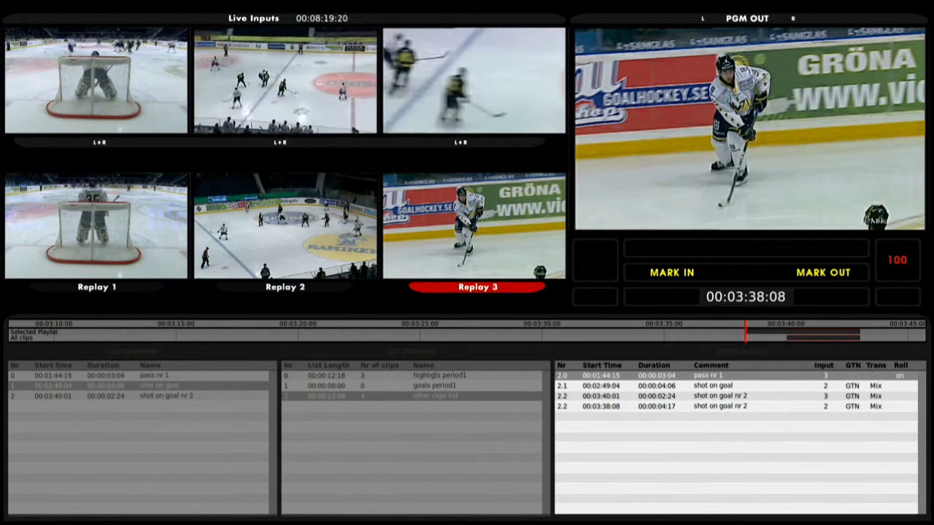
key(r)
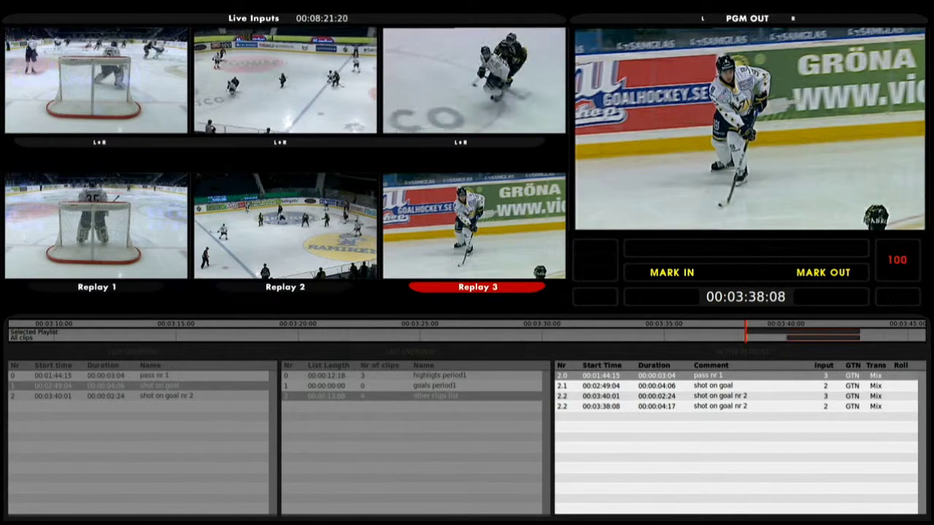
Step through the active playlist's entries, load the playlist from "pass nr 1" and play it.
key(Down)
key(Down)
key(Down)
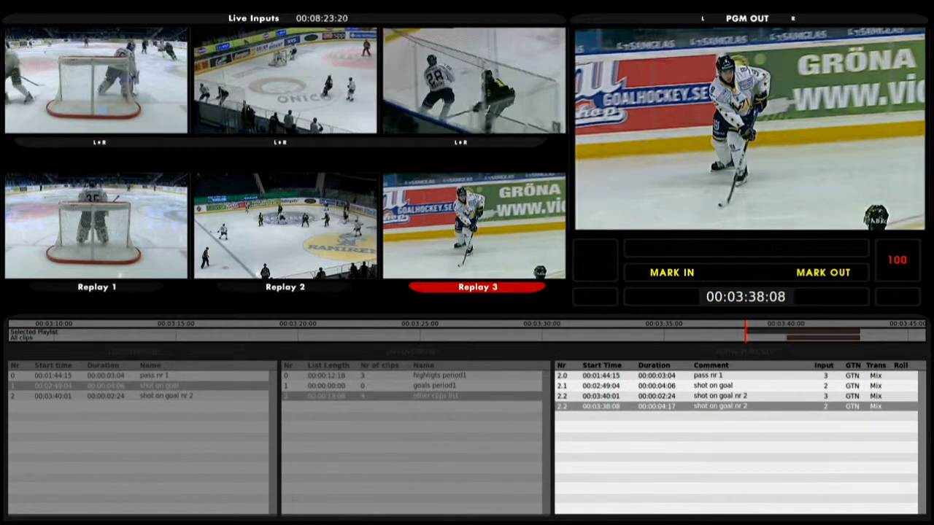
key(Up)
key(Down)
key(Up)
key(Up)
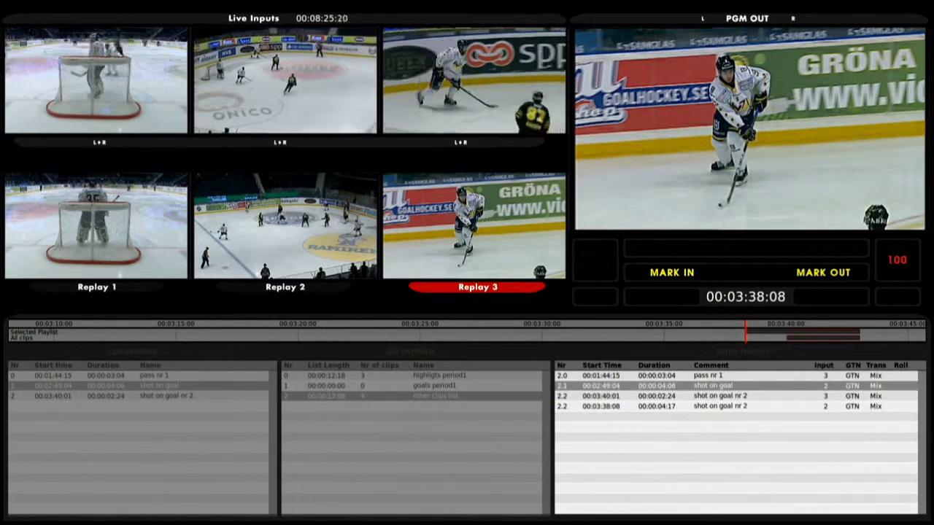
key(Up)
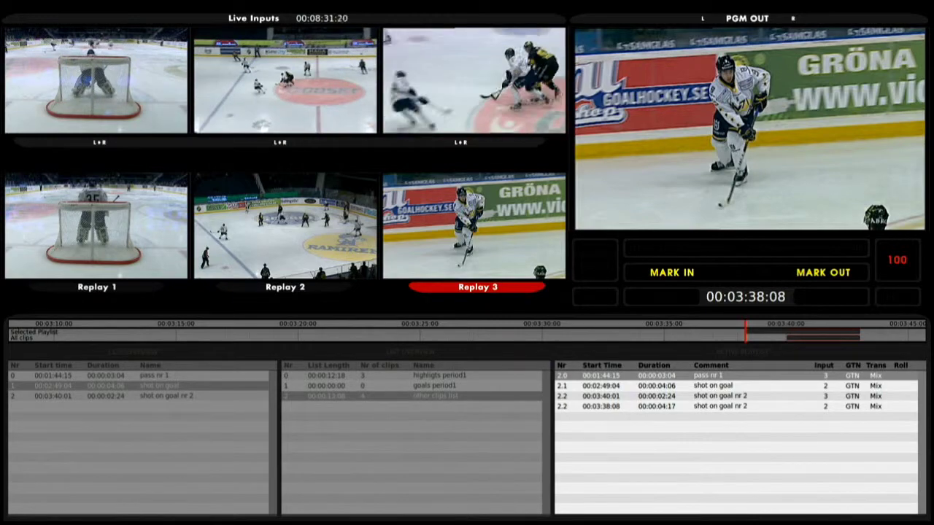
key(Return)
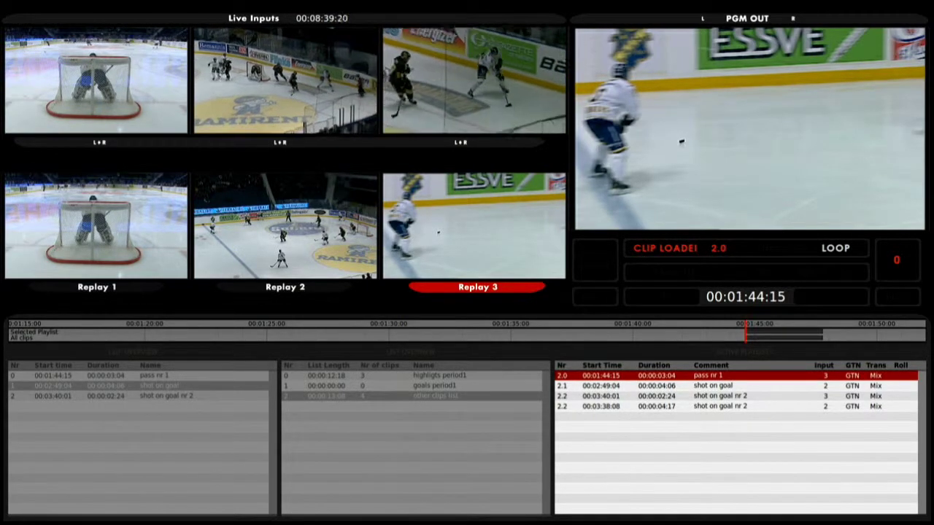
key(space)
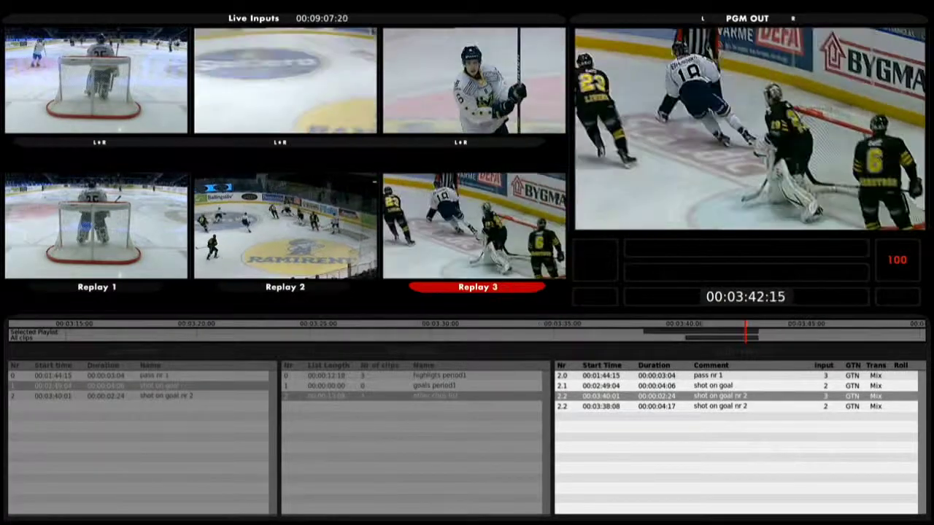
Cue the "shot on goal" entry, run it forward to 00:02:52:22 and set its transition to Cut.
key(Up)
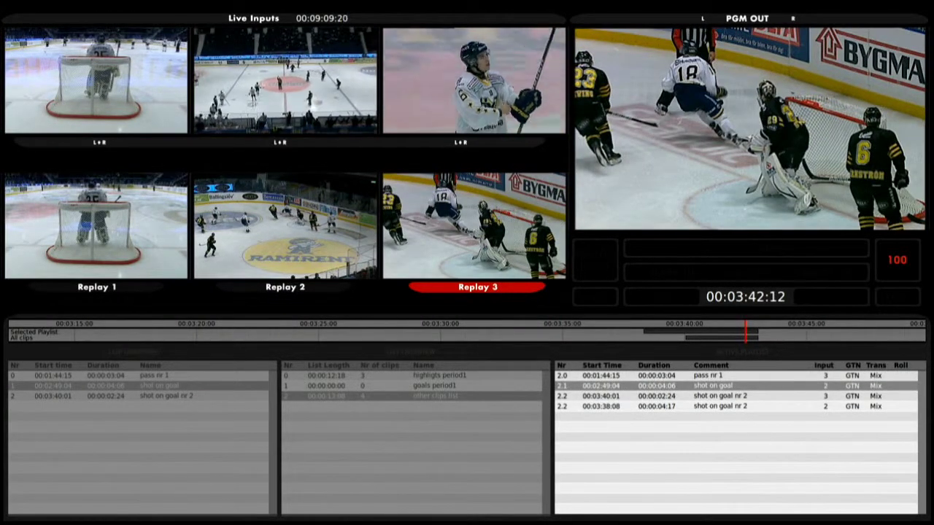
key(Return)
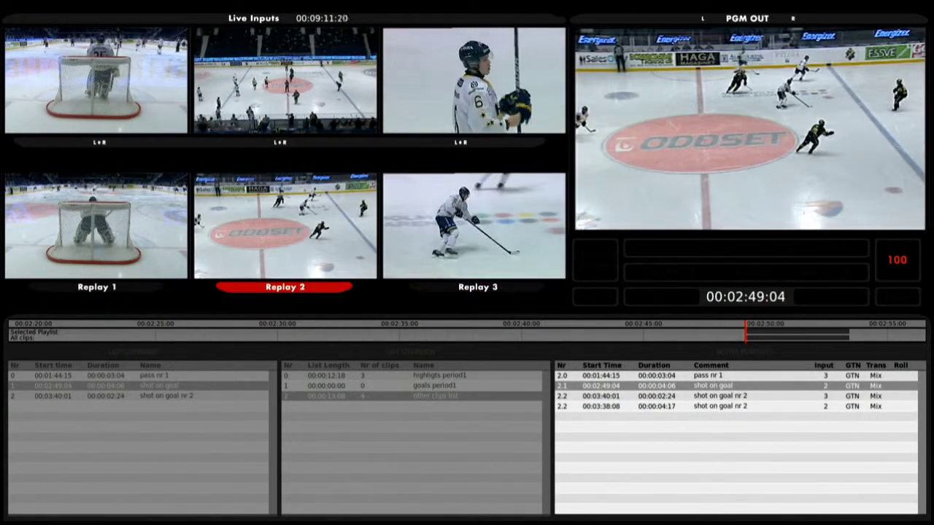
scroll(883, 442, down, 10)
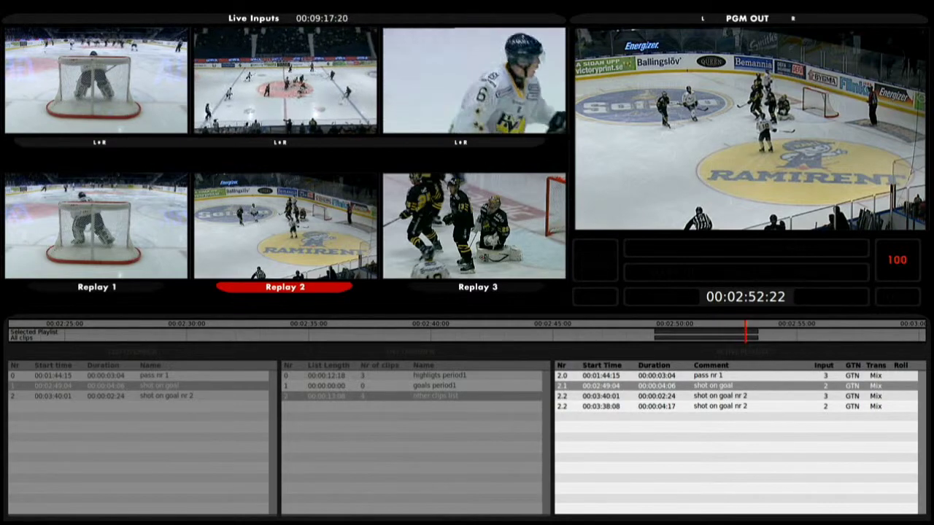
key(c)
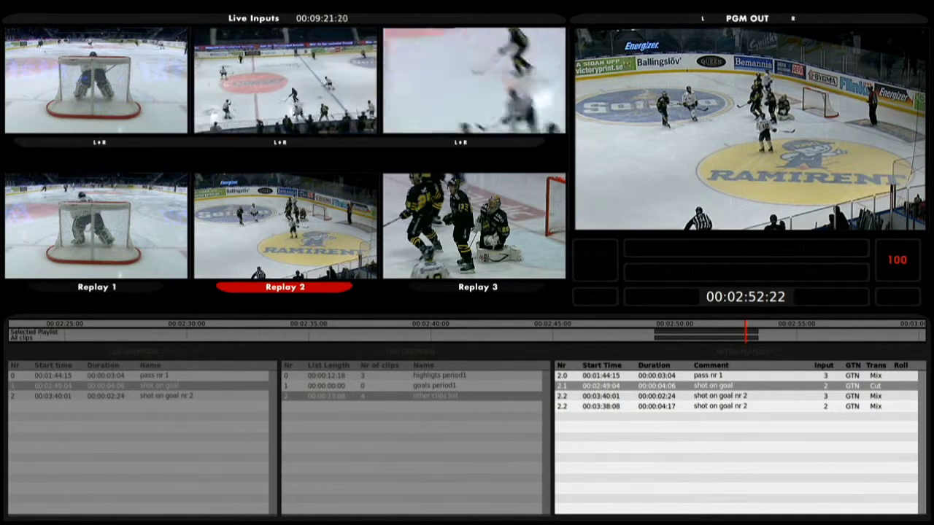
Set the roll option of the last "shot on goal nr 2" entry to off.
key(Down)
key(Down)
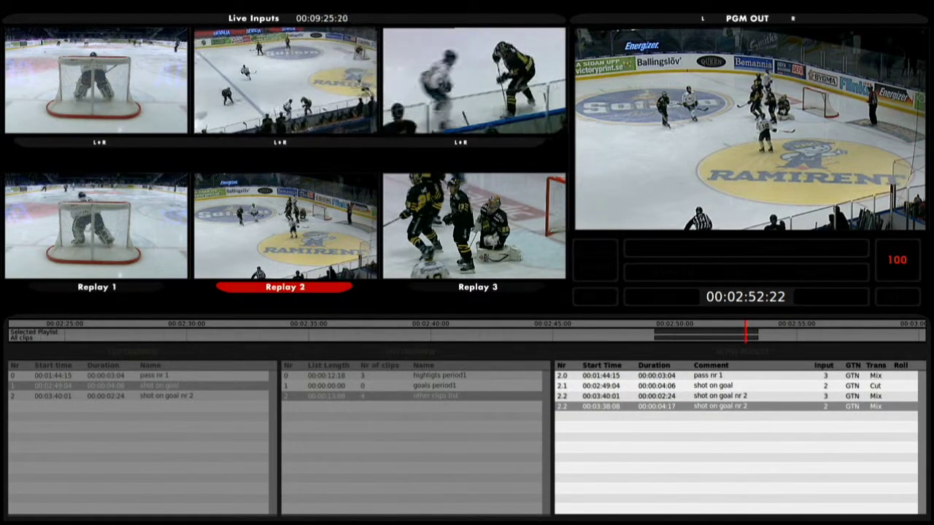
key(r)
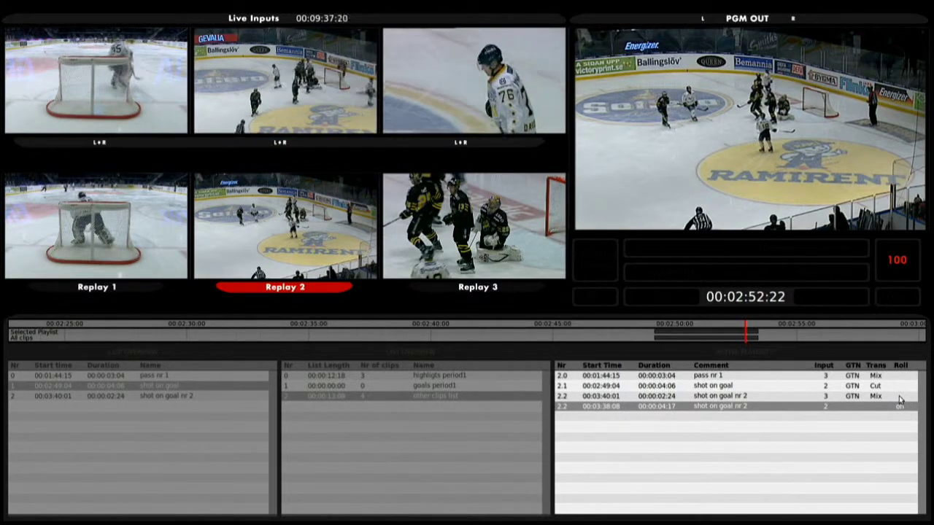
click(900, 401)
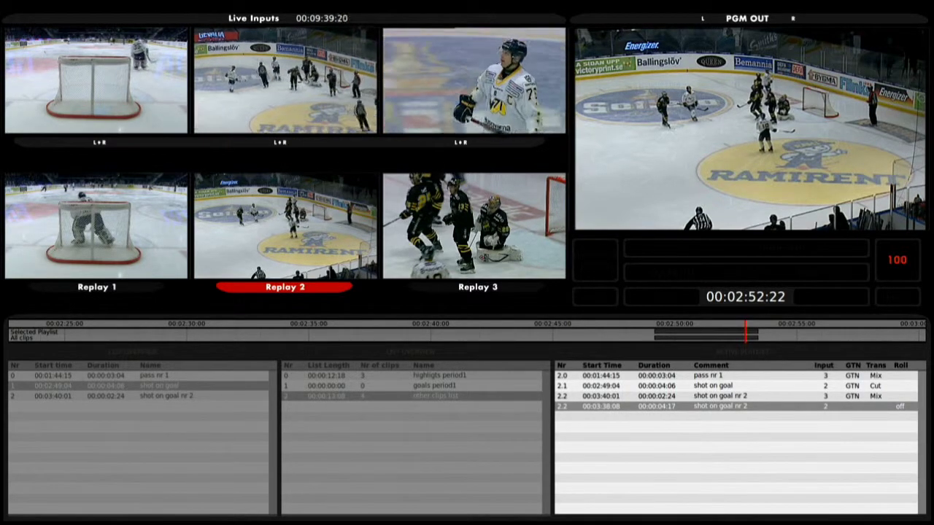
Load the active playlist from its first entry, "pass nr 1", and play it through to the last entry.
key(Up)
key(Up)
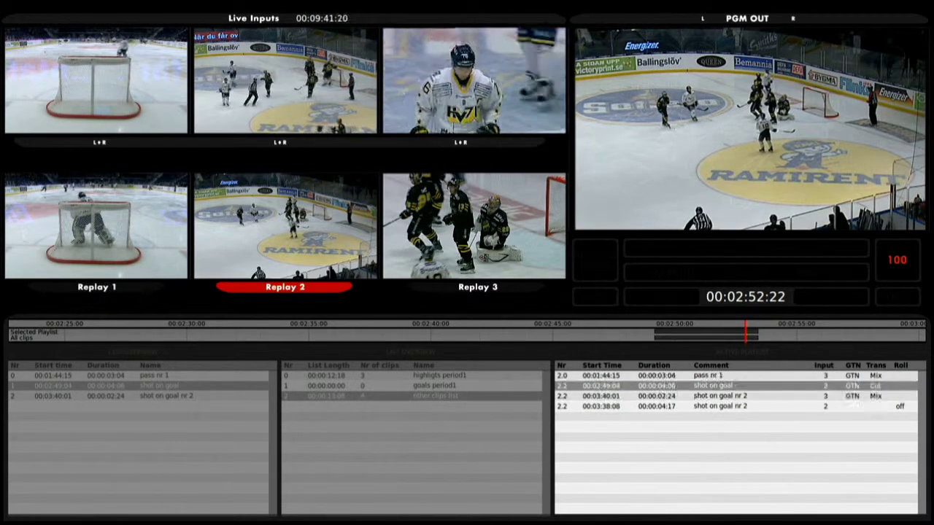
key(Up)
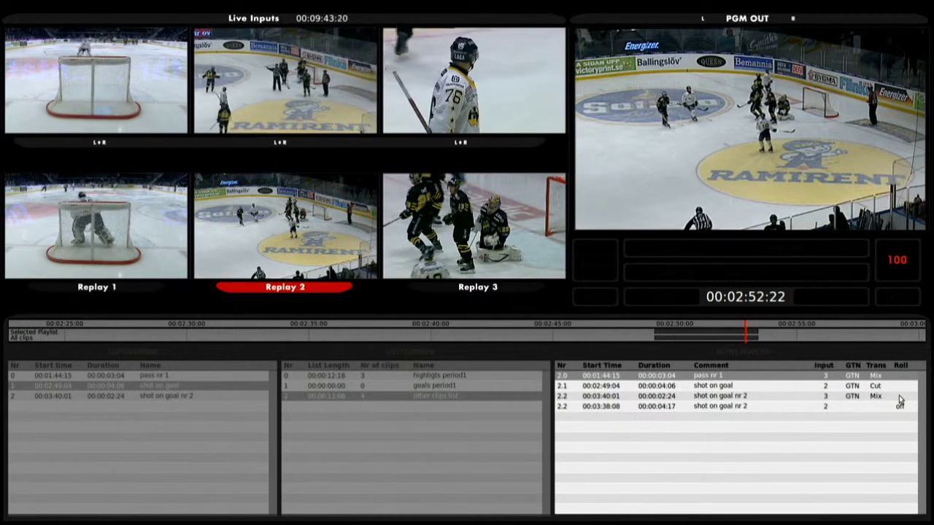
key(Return)
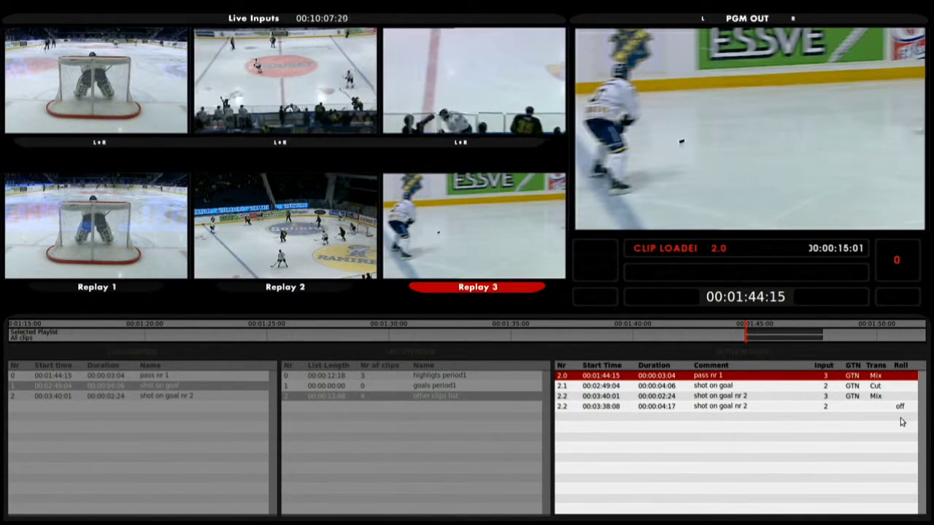
key(space)
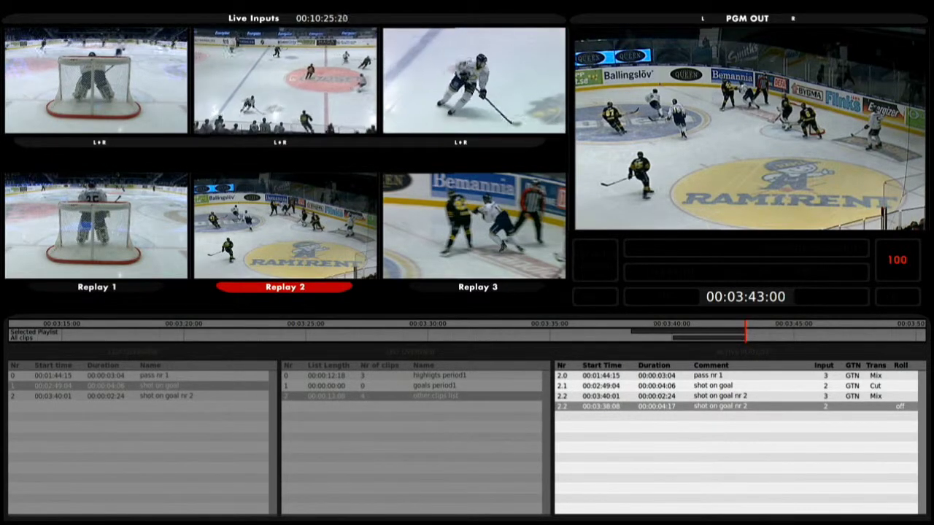
Set roll to on for the last "shot on goal nr 2" entry and play the playlist from "pass nr 1".
click(899, 406)
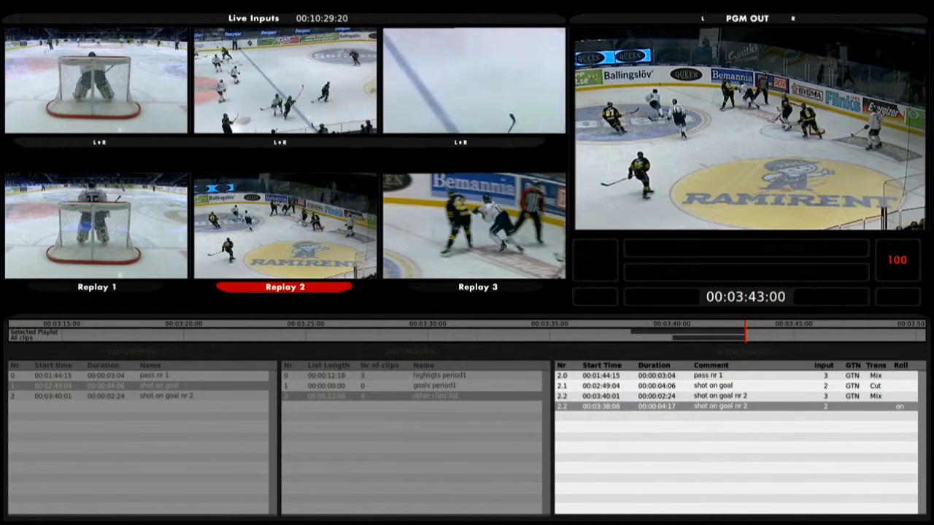
key(Up)
key(Up)
key(Up)
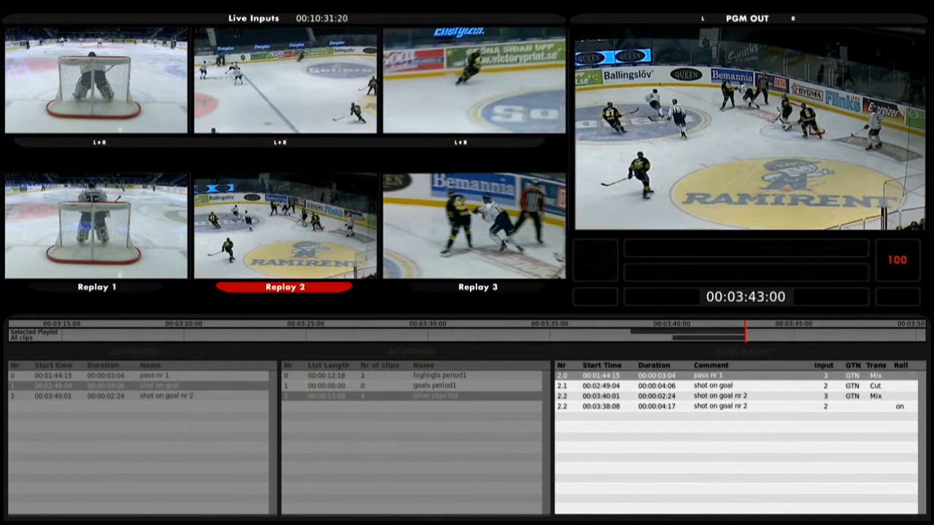
key(Return)
key(space)
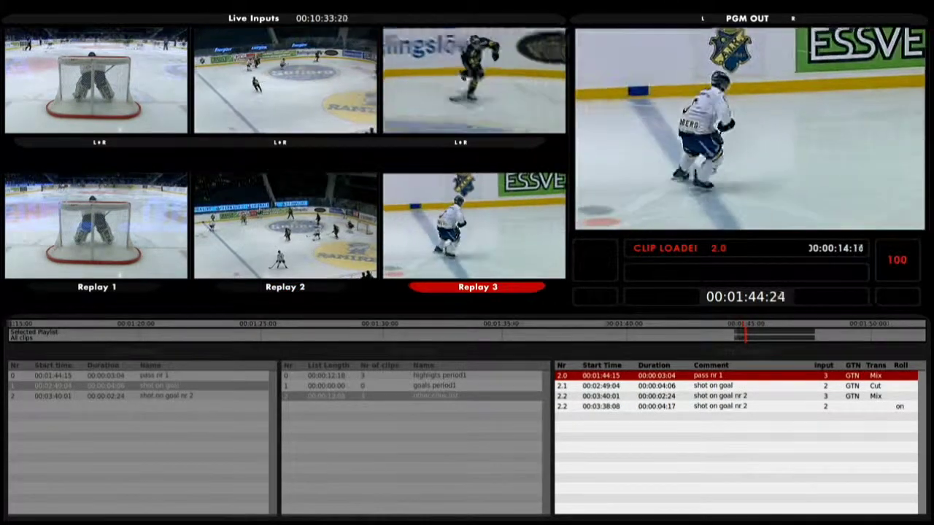